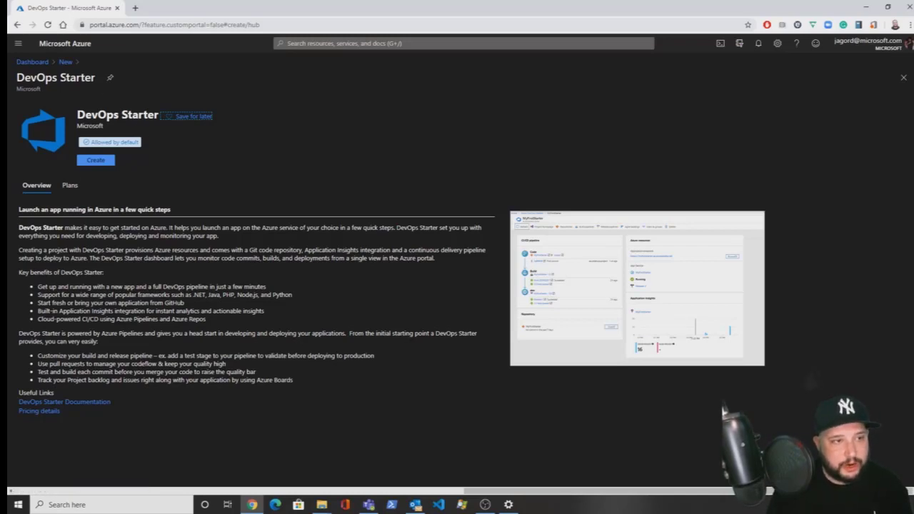
# - Start creating a DevOps Starter project as a new application with the .NET runtime
pyautogui.click(104, 162)
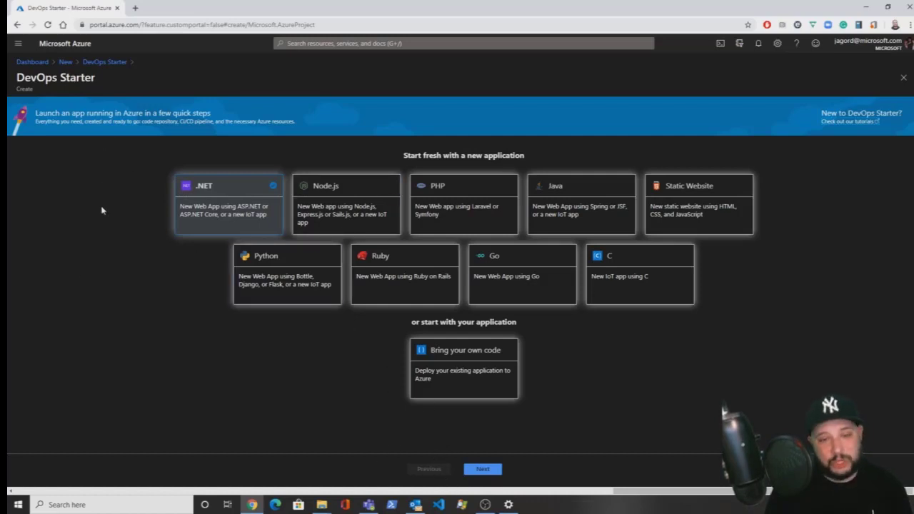
pyautogui.click(471, 467)
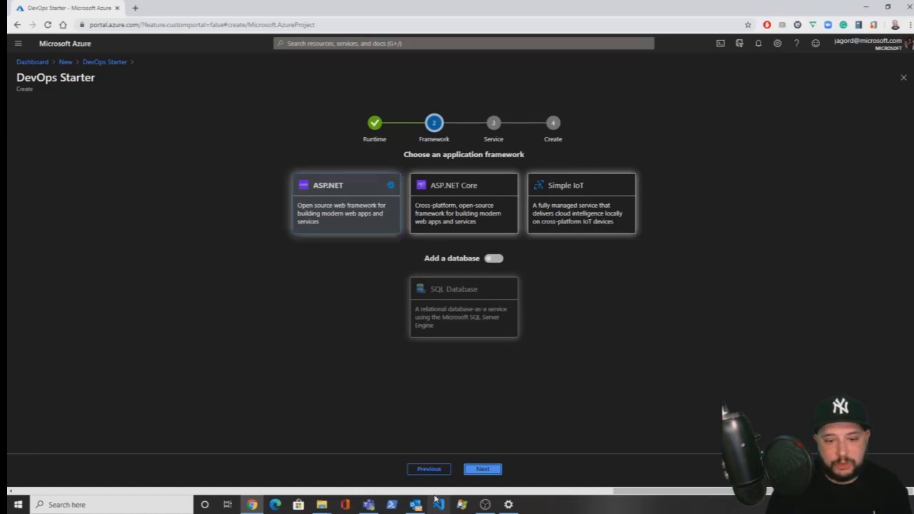
pyautogui.click(428, 470)
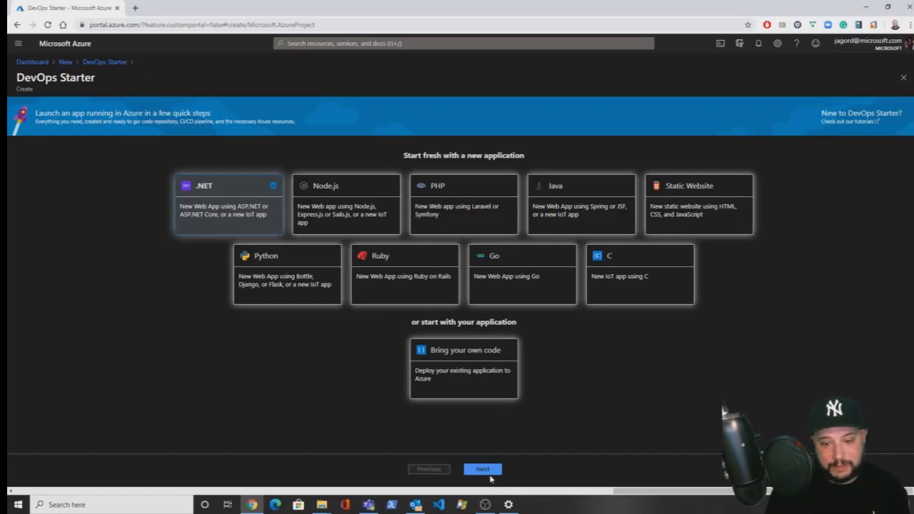
pyautogui.click(481, 473)
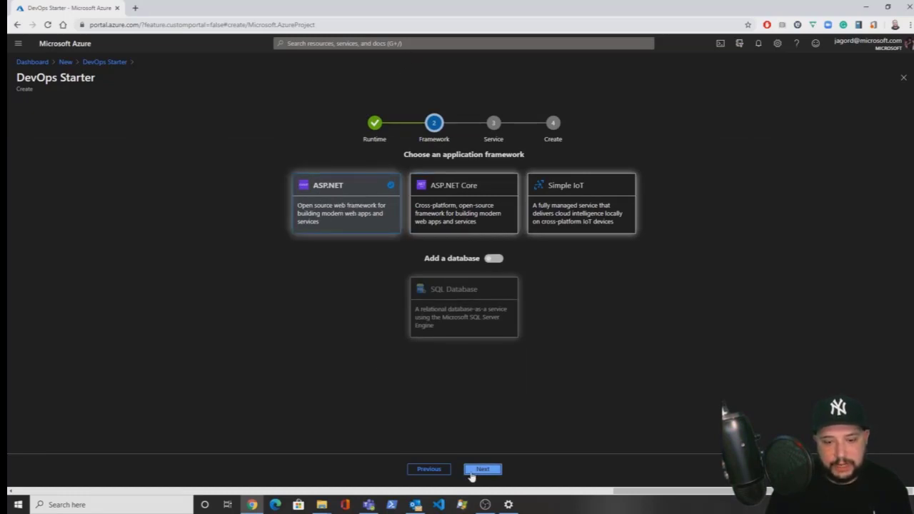
# - Accept ASP.NET as the application framework without a database and choose Virtual machine as the Azure deployment service
pyautogui.click(473, 471)
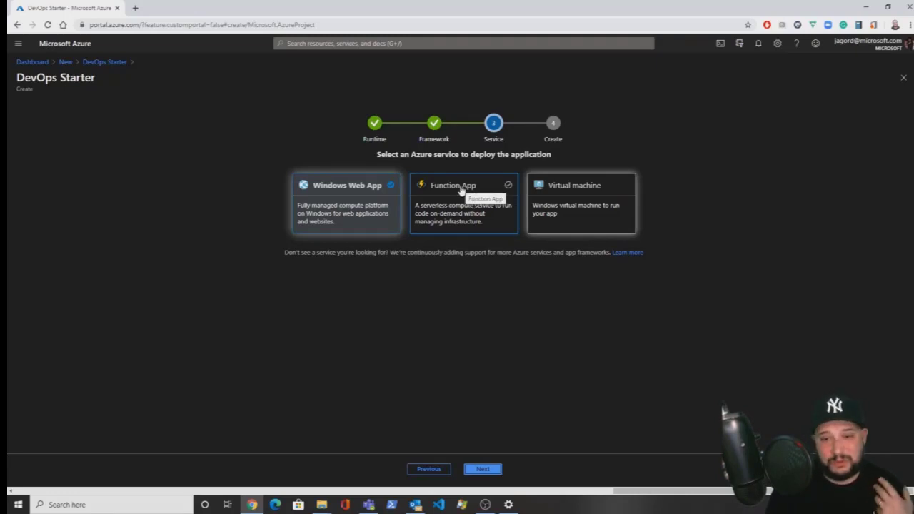
pyautogui.click(583, 215)
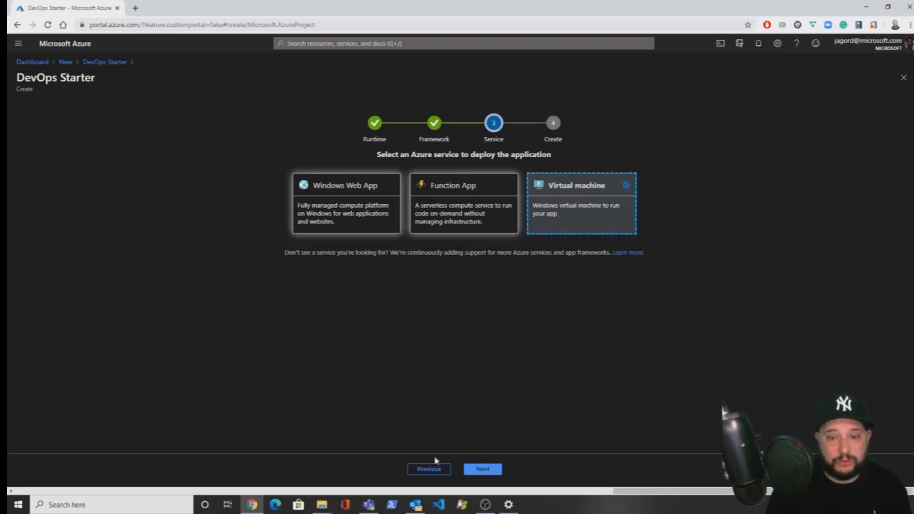
pyautogui.click(495, 472)
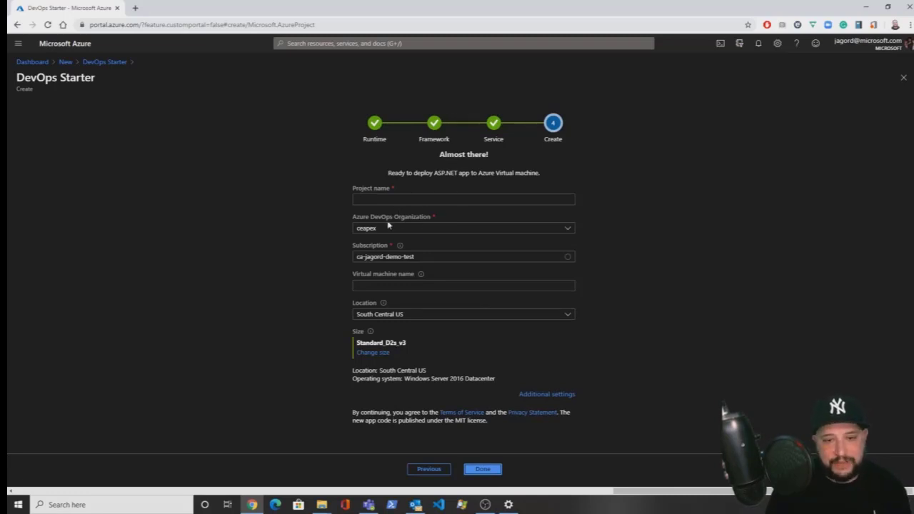
# - Open the project's additional settings and turn on creating a new Azure DevOps organization
pyautogui.click(387, 200)
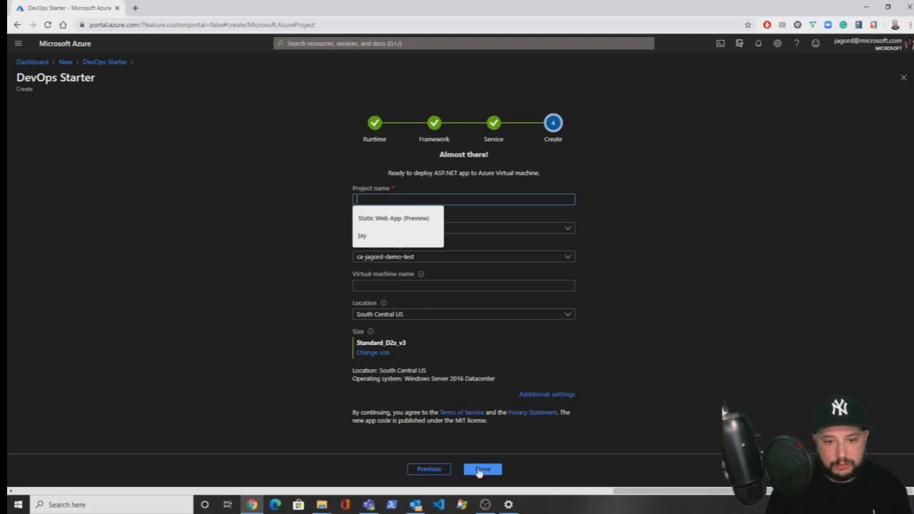
pyautogui.click(547, 397)
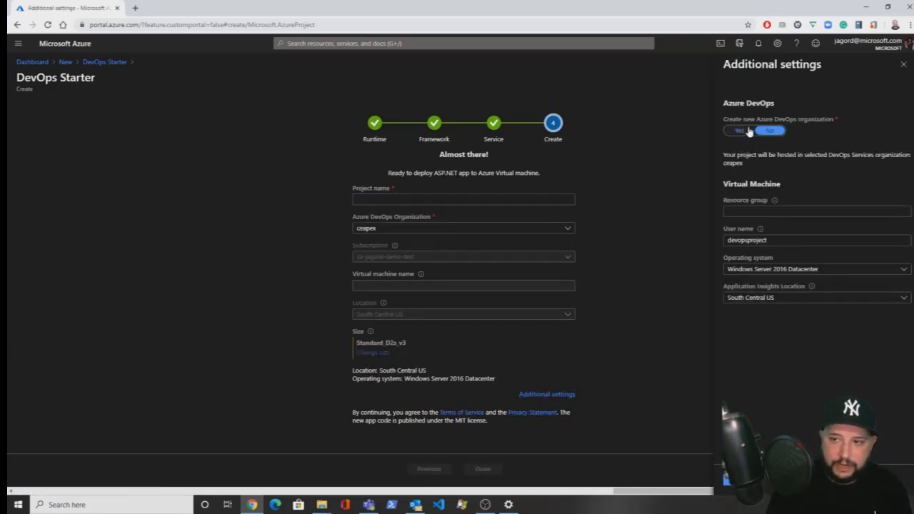
pyautogui.click(741, 132)
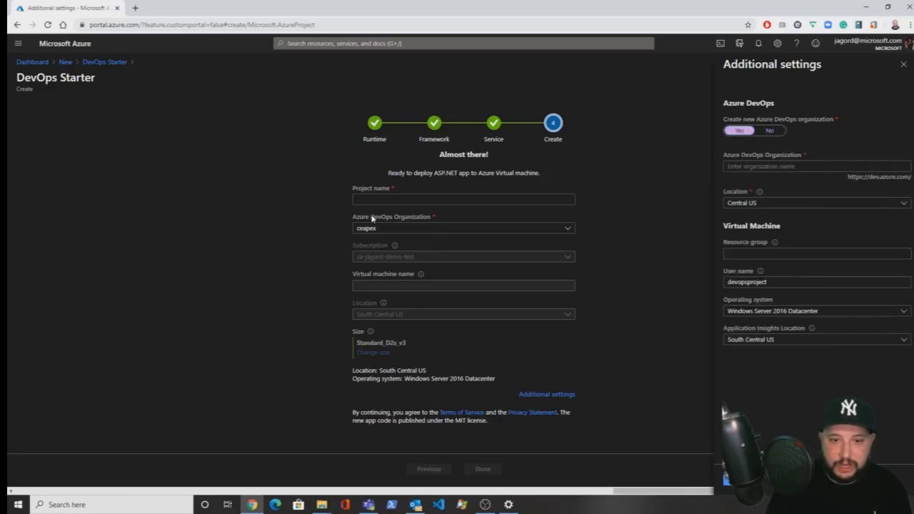
# - Look through the list of existing Azure DevOps organizations without choosing a different one
pyautogui.click(366, 229)
pyautogui.scroll(-3, 392, 307)
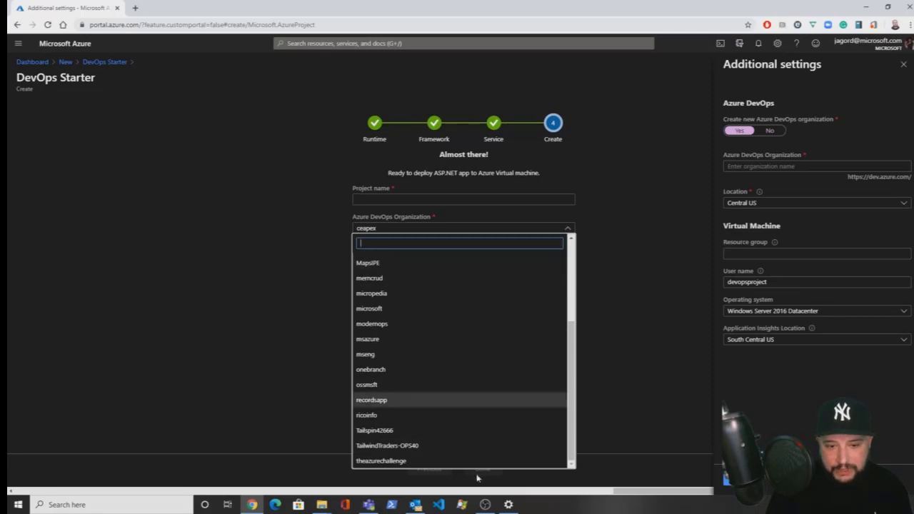
pyautogui.scroll(3, 413, 272)
pyautogui.scroll(2, 409, 271)
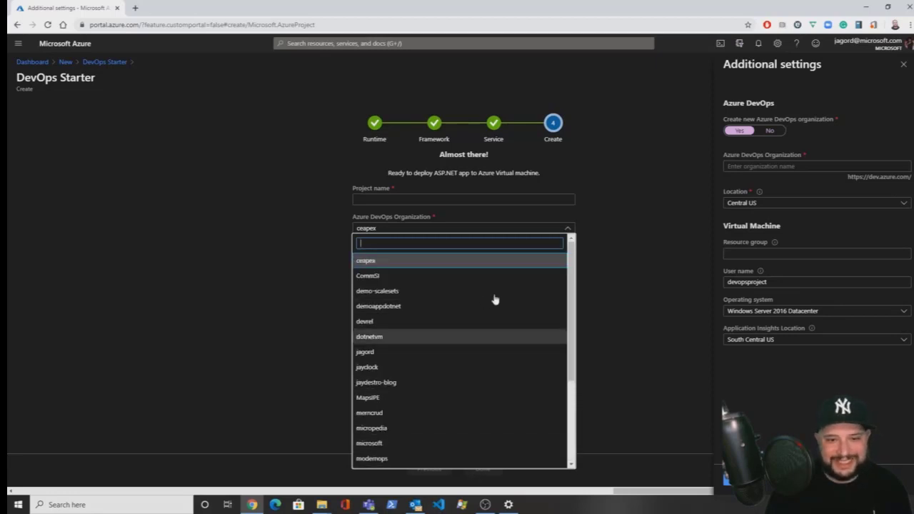
pyautogui.click(691, 365)
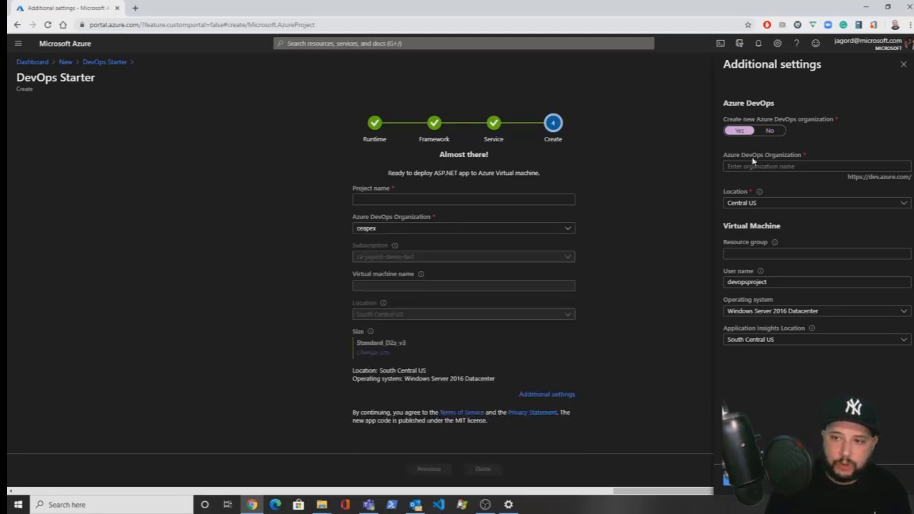
# - Name the new Azure DevOps organization aspnetstarter
pyautogui.click(780, 167)
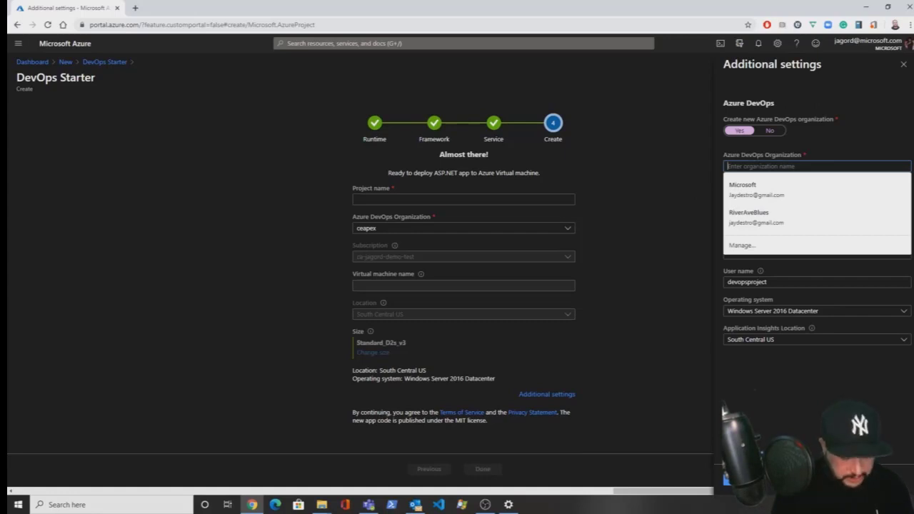
pyautogui.write('aspnetsar')
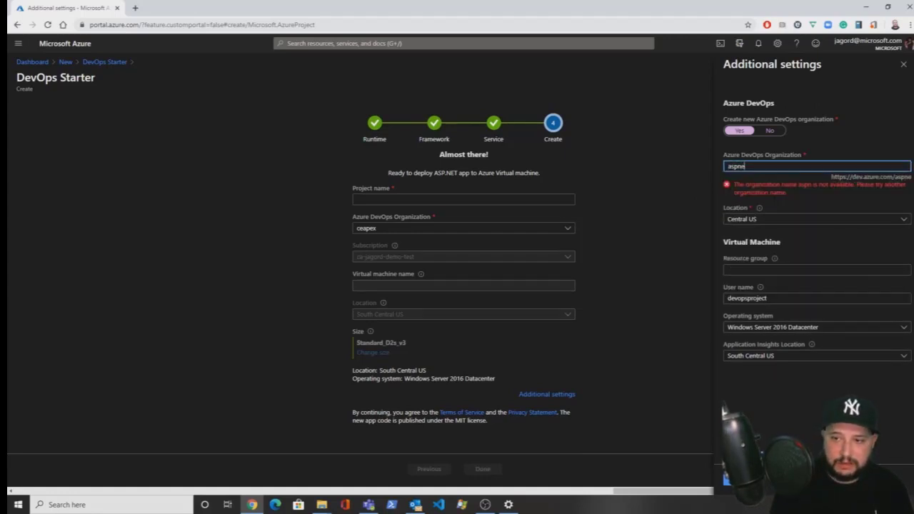
pyautogui.press('BackSpace')
pyautogui.press('BackSpace')
pyautogui.write('tarter')
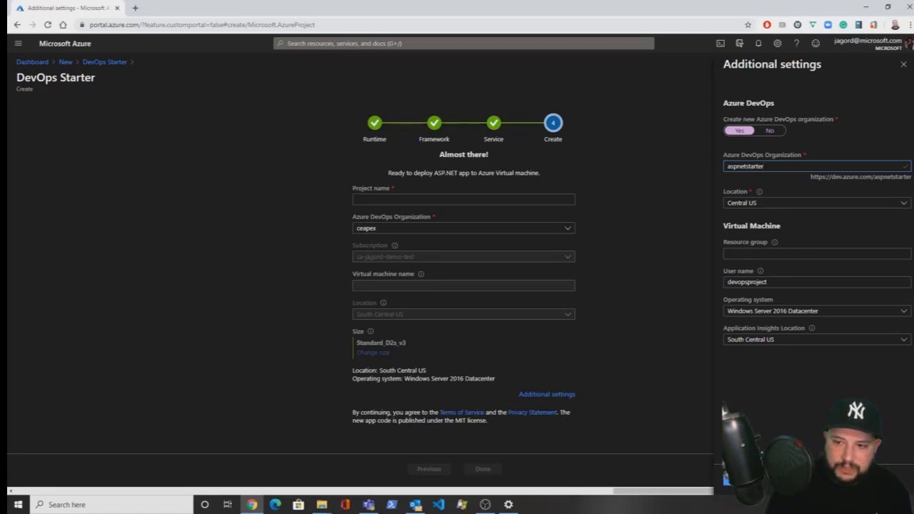
# - Name the virtual machine's resource group aspnetrgvm in the additional settings
pyautogui.click(767, 253)
pyautogui.click(799, 222)
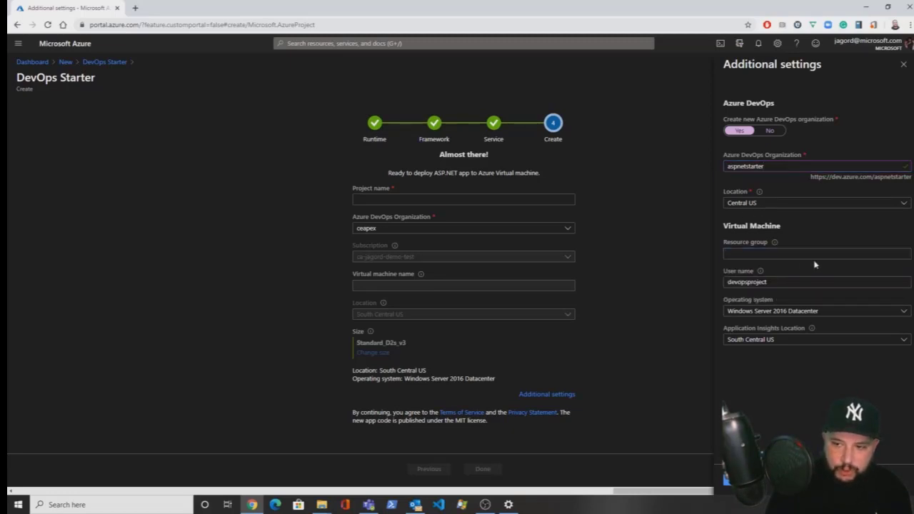
pyautogui.click(768, 251)
pyautogui.write('as')
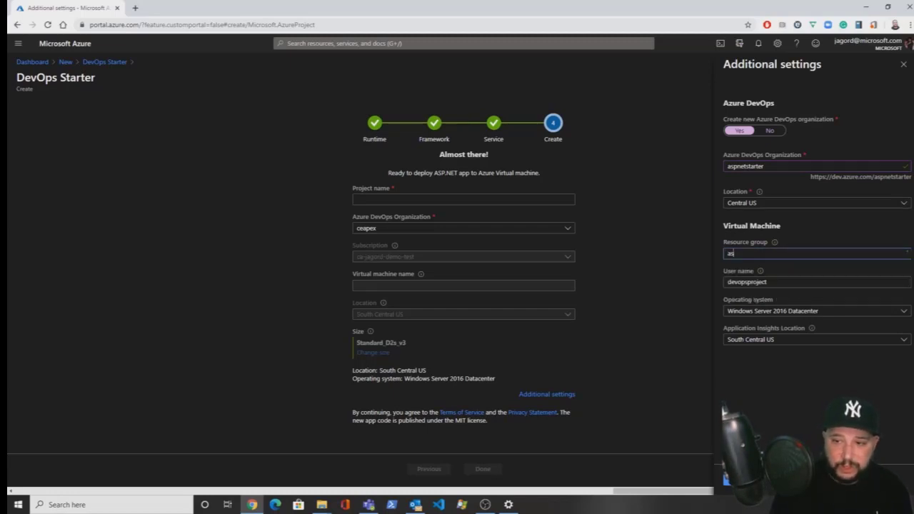
pyautogui.write('pnetr')
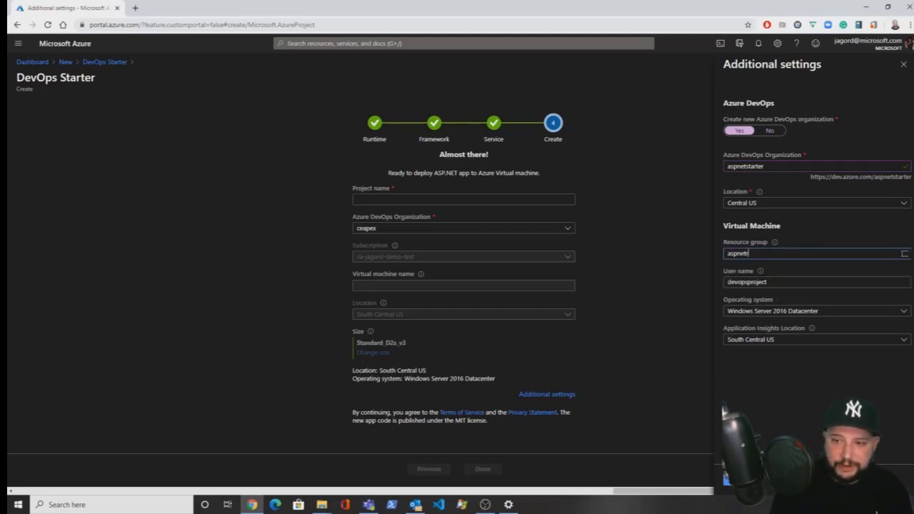
pyautogui.write('gvm')
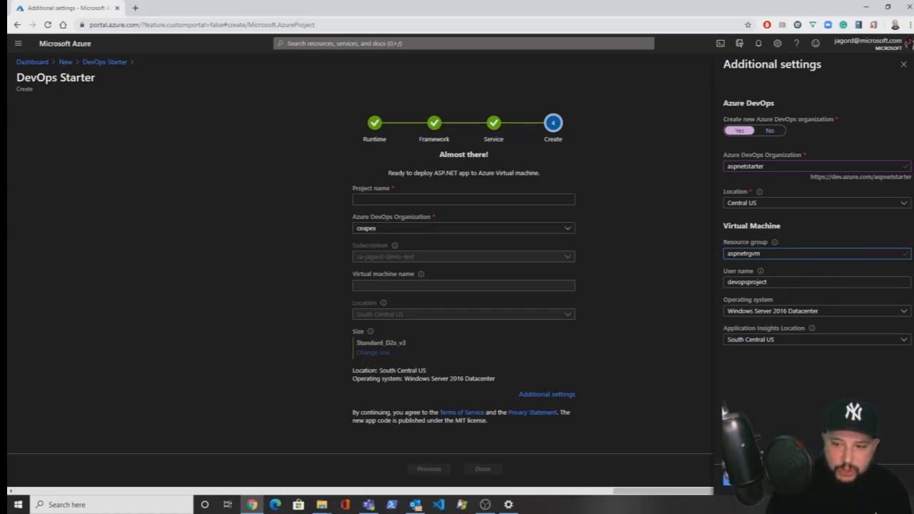
pyautogui.press('Tab')
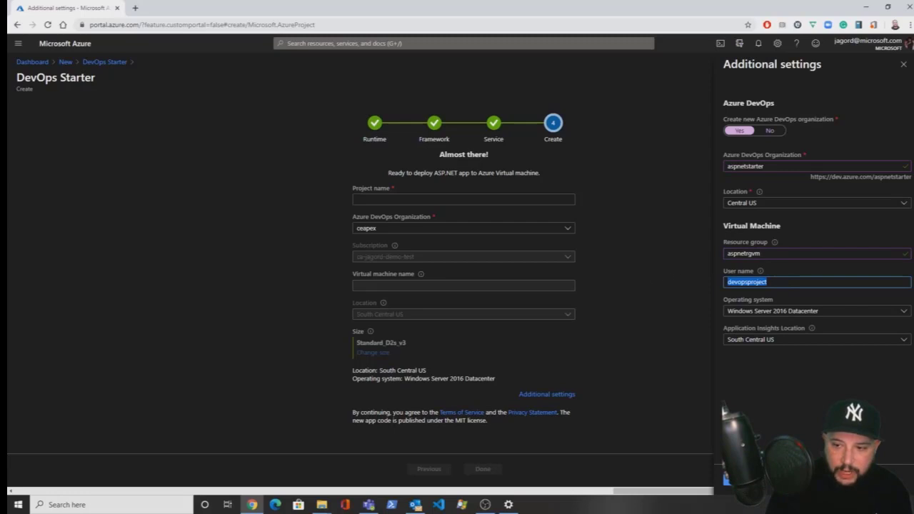
# - Choose Windows Server 2016 Datacenter as the operating system and Central US as the Application Insights location, and apply the additional settings
pyautogui.click(772, 318)
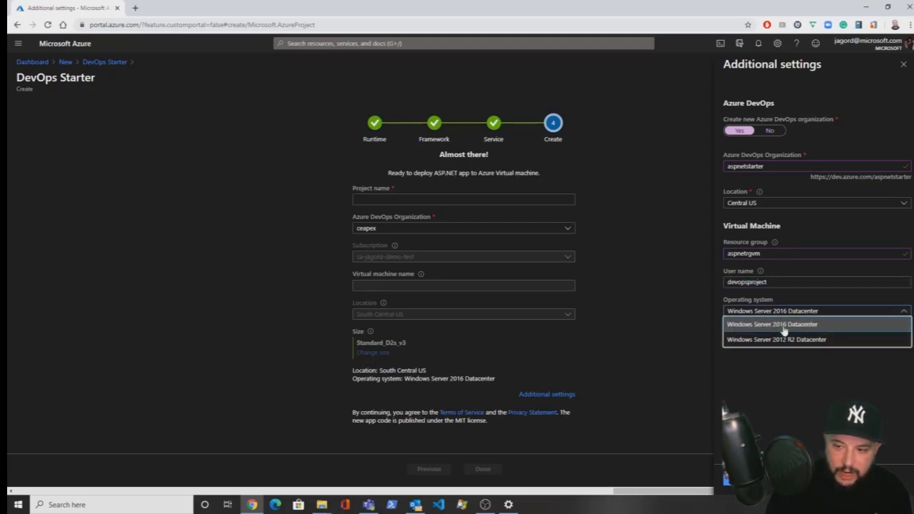
pyautogui.click(784, 327)
pyautogui.click(776, 343)
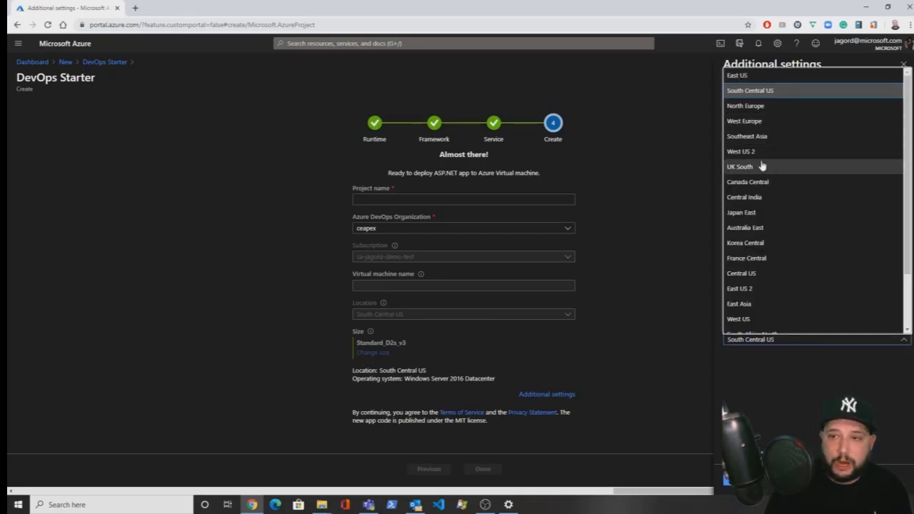
pyautogui.scroll(-2, 775, 229)
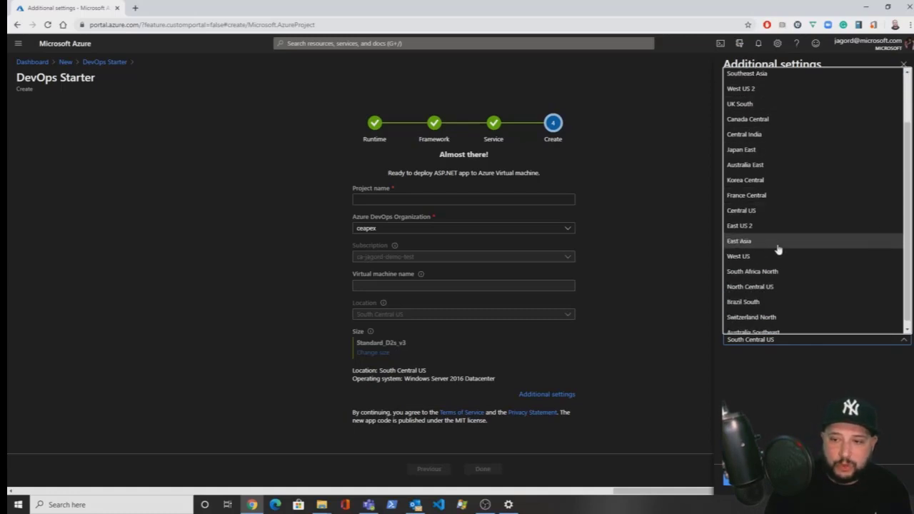
pyautogui.click(767, 205)
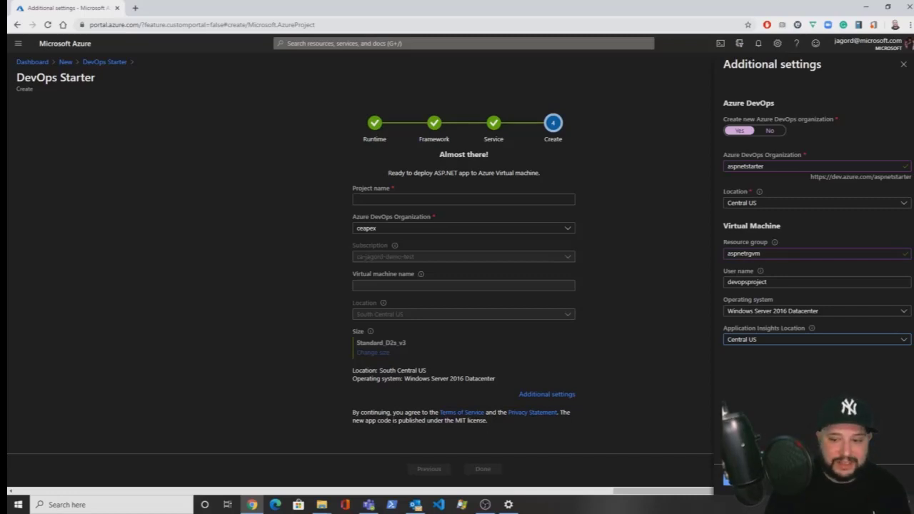
pyautogui.click(728, 480)
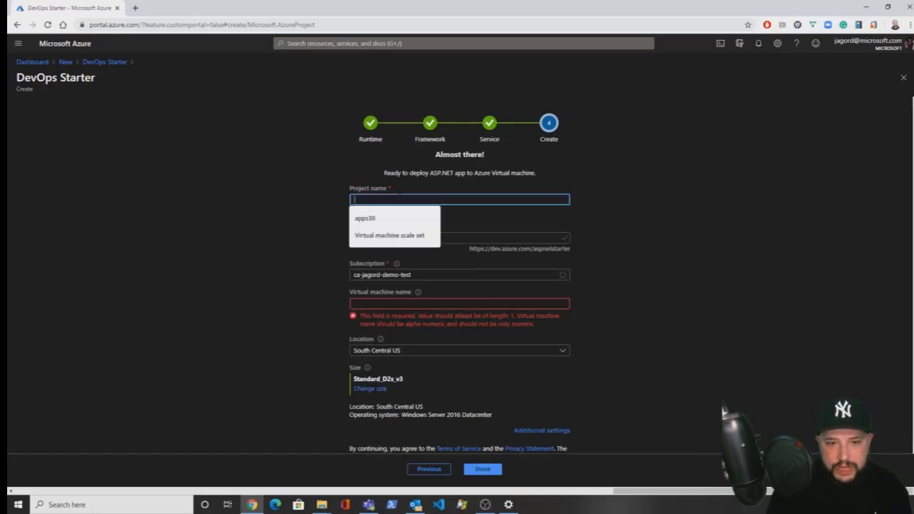
pyautogui.click(728, 270)
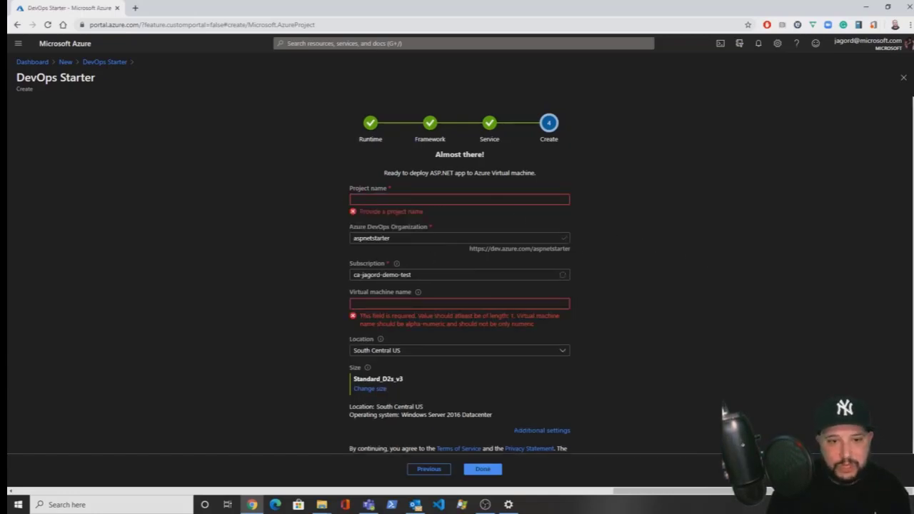
# - Set the project name to vmdotnet, using the same name for the virtual machine
pyautogui.click(433, 198)
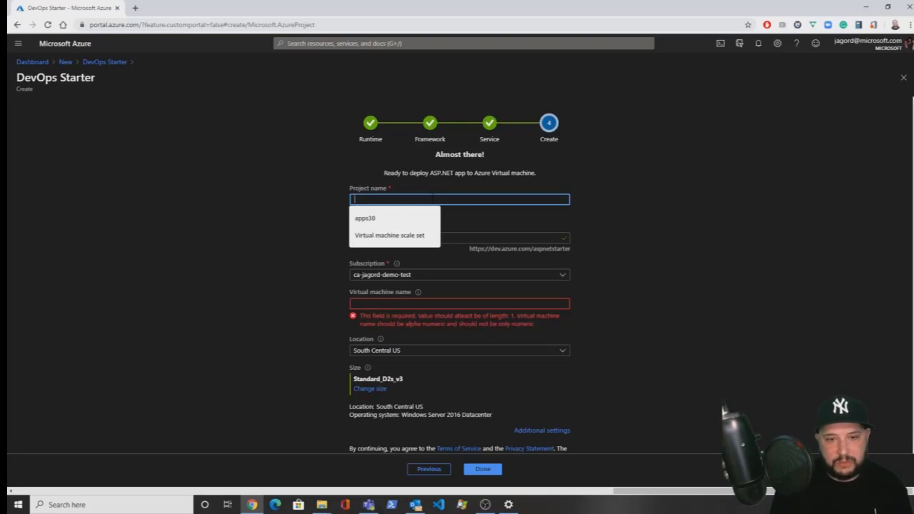
pyautogui.write('vm')
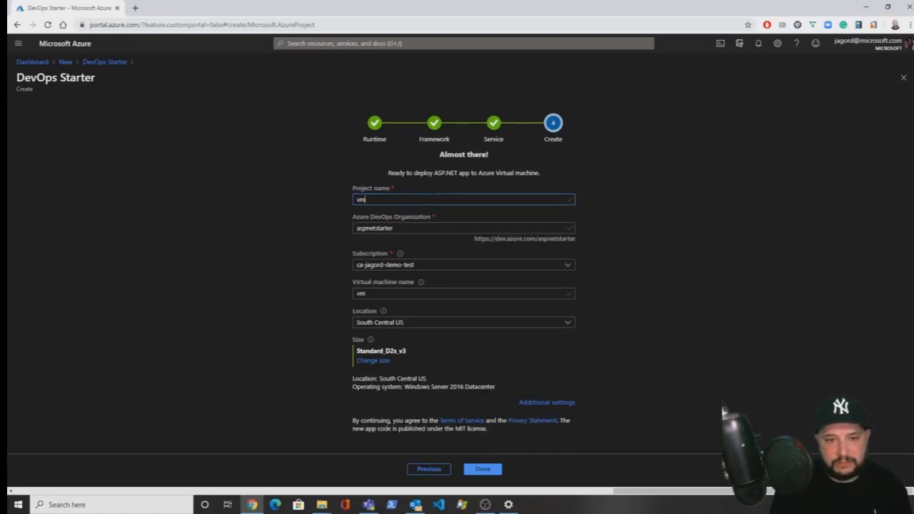
pyautogui.write('dmo')
pyautogui.press('BackSpace')
pyautogui.press('BackSpace')
pyautogui.write('ot')
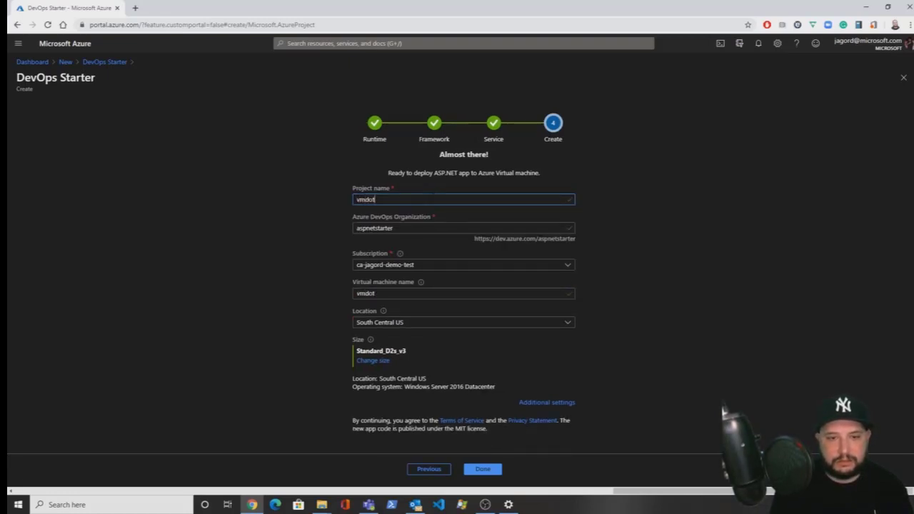
pyautogui.write('net')
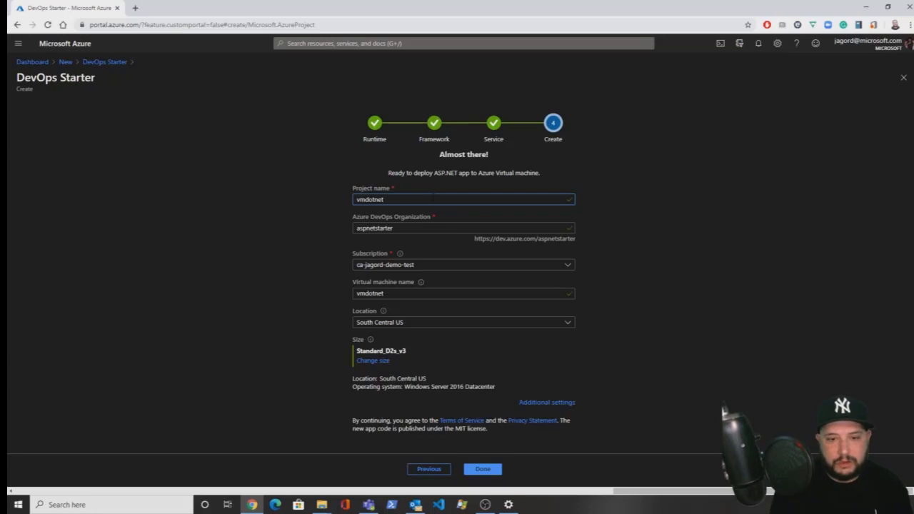
pyautogui.click(411, 304)
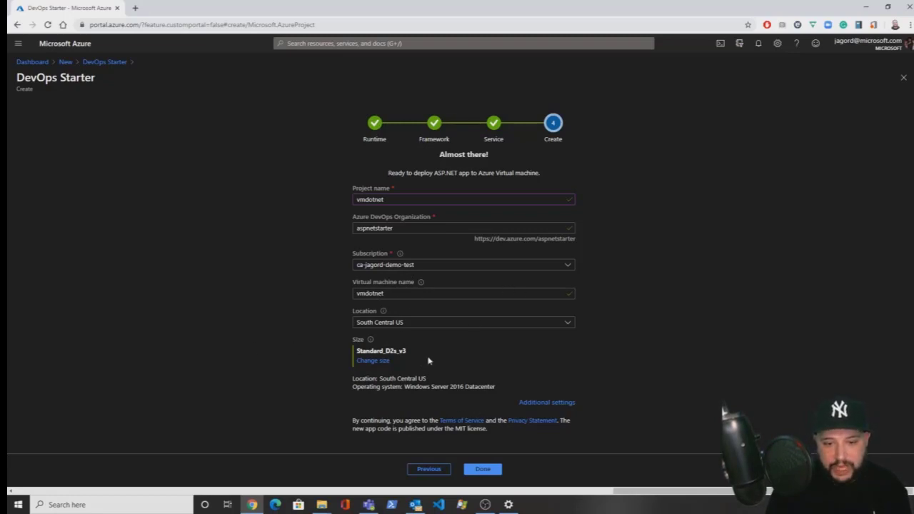
# - Confirm D2s_v3 as the virtual machine size and submit the project for deployment
pyautogui.click(374, 361)
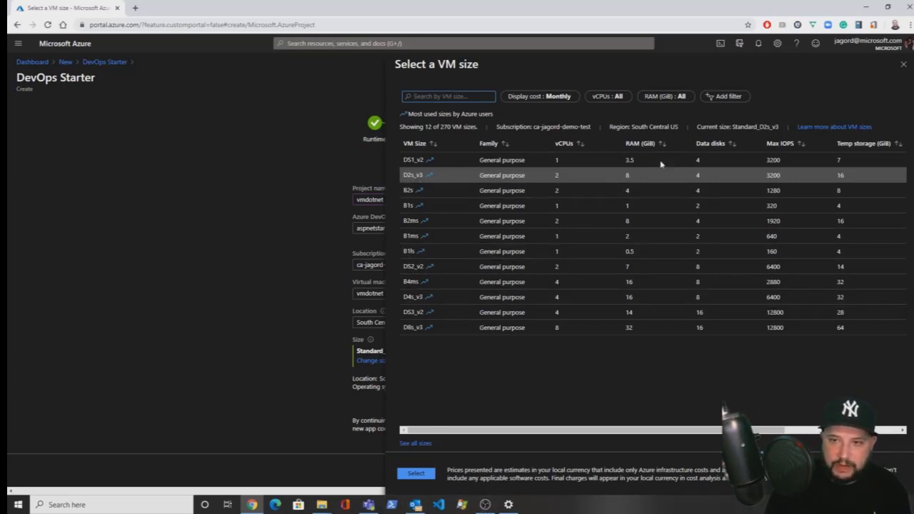
pyautogui.click(416, 474)
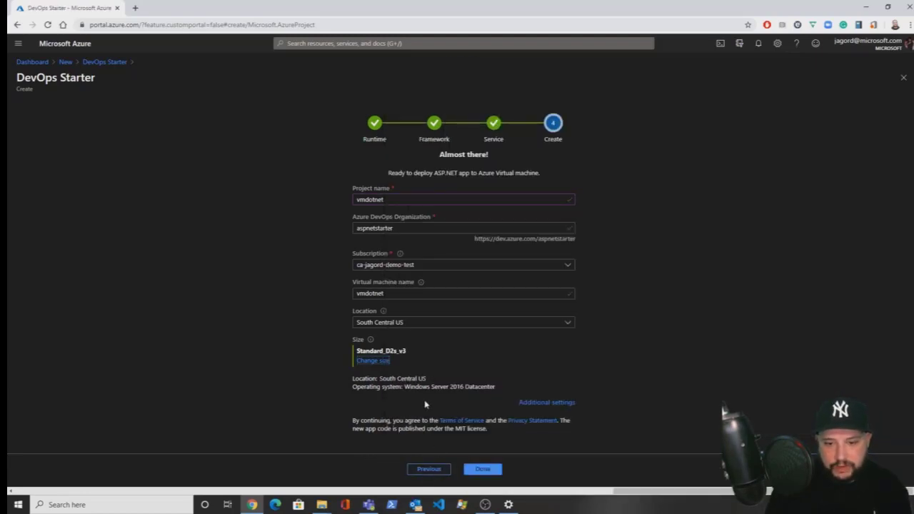
pyautogui.click(499, 471)
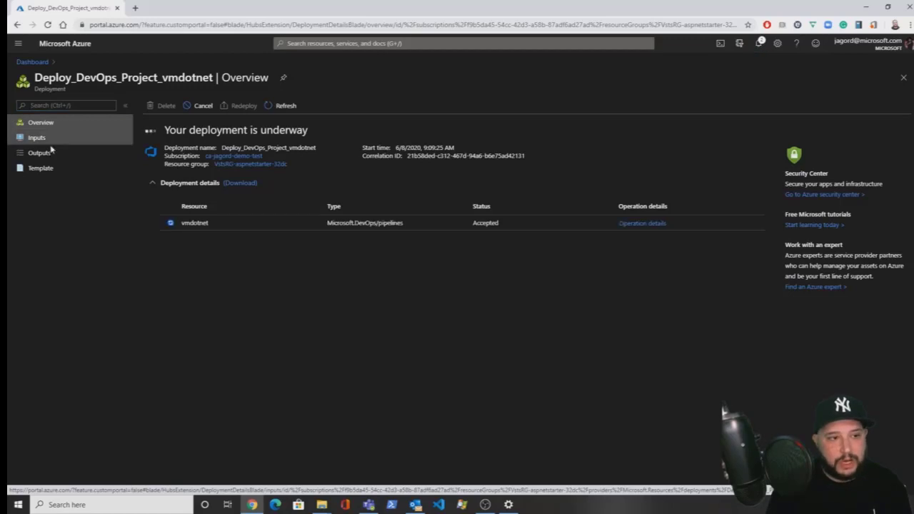
# - Review the deployment's template, including its bootstrapConfiguration section, and open the template's parameters
pyautogui.click(51, 139)
pyautogui.click(42, 169)
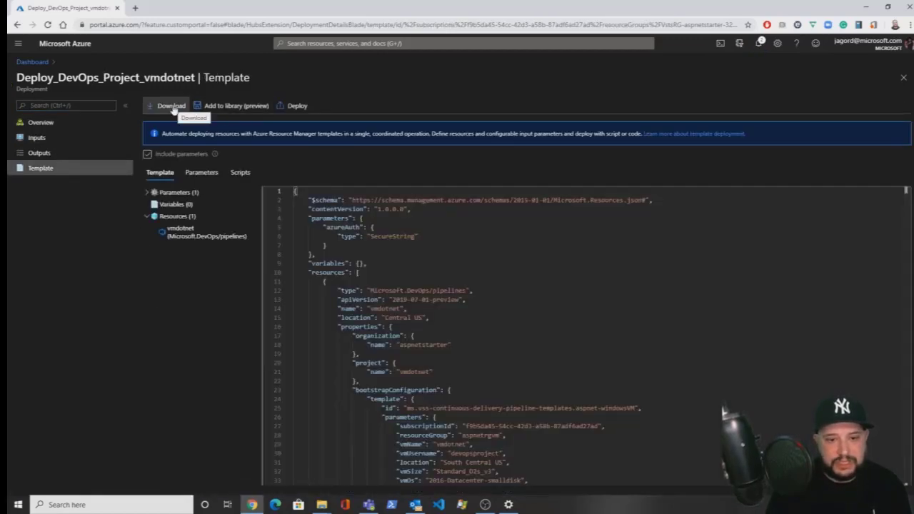
pyautogui.scroll(-3, 582, 332)
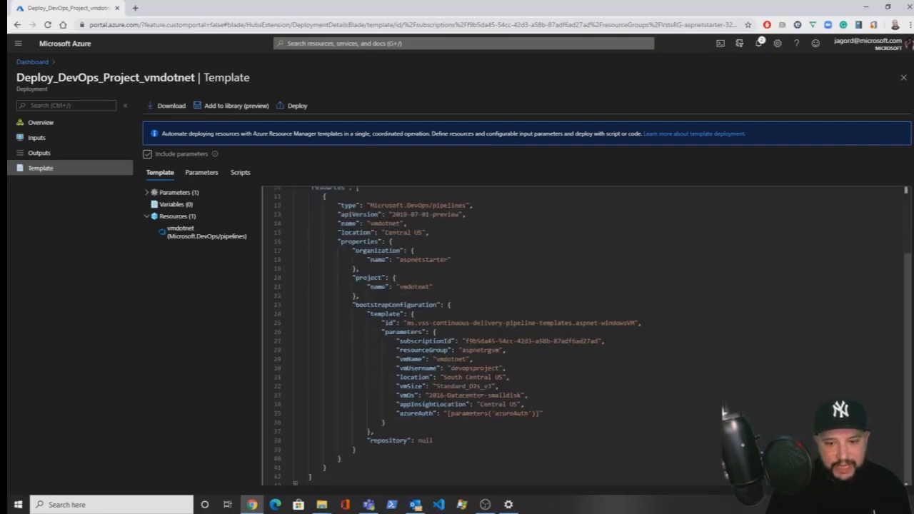
pyautogui.moveTo(384, 323); pyautogui.dragTo(342, 458)
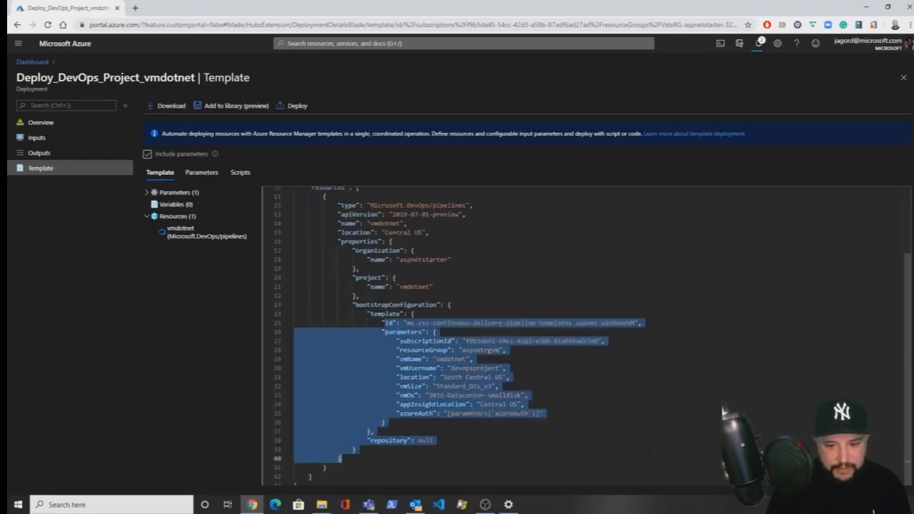
pyautogui.click(353, 449)
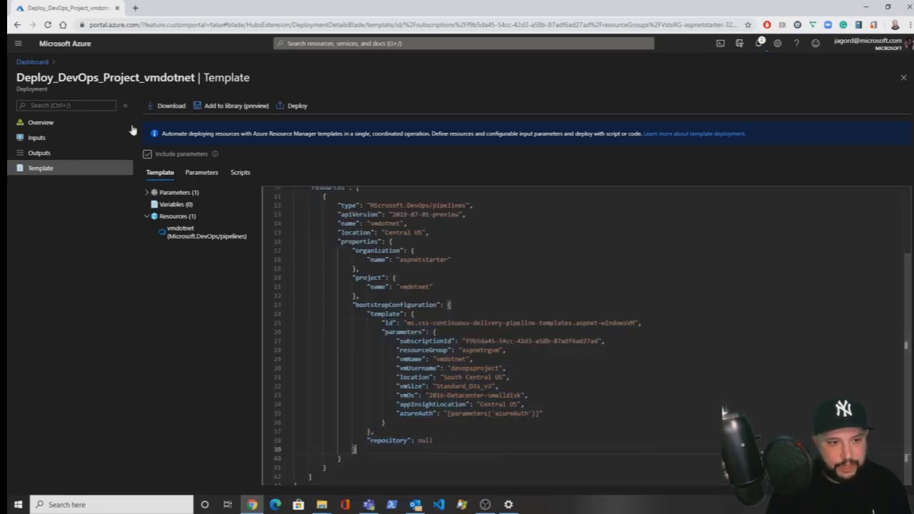
pyautogui.click(192, 178)
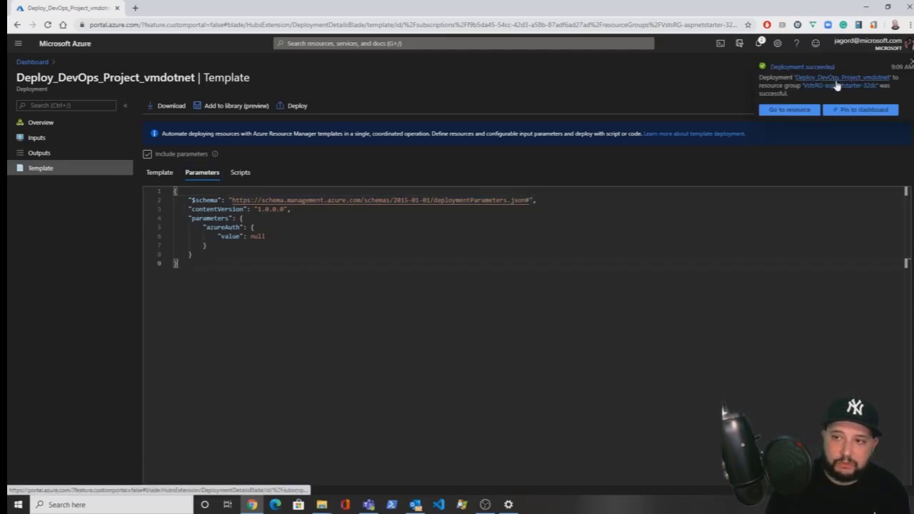
# - Go to the deployed vmdotnet project and view Index.cshtml in its code repository, under Application/SampleWebApplication/Views/Home
pyautogui.click(796, 112)
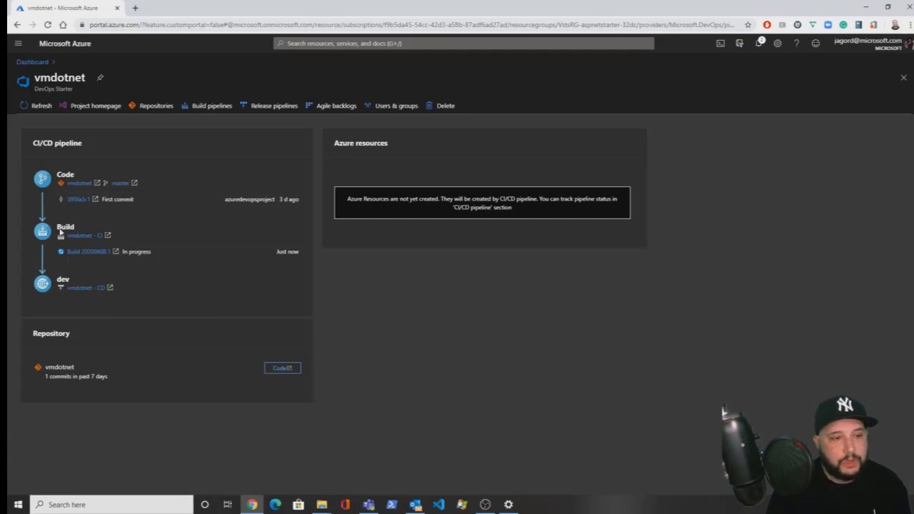
pyautogui.click(81, 185)
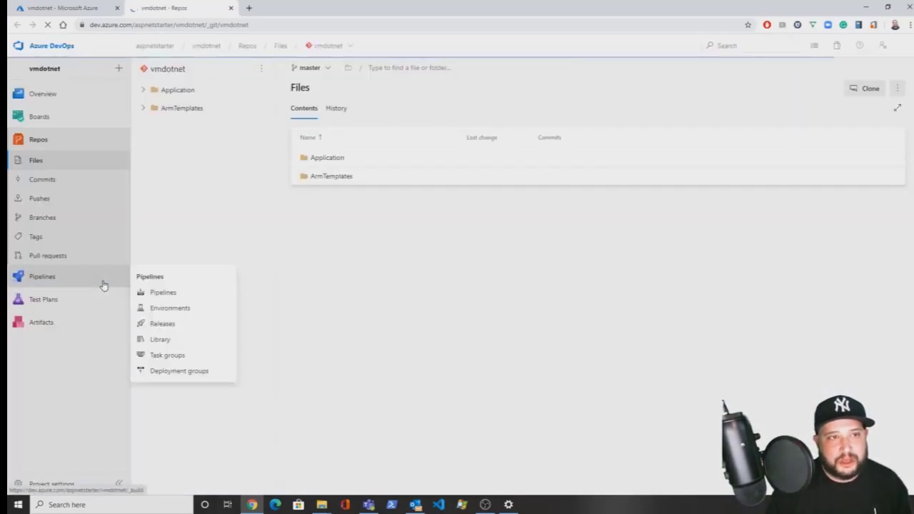
pyautogui.click(327, 158)
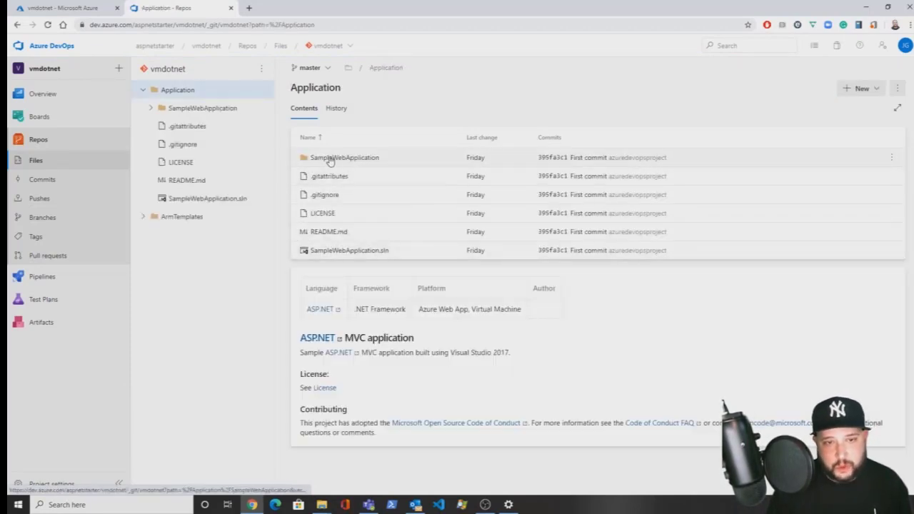
pyautogui.click(348, 162)
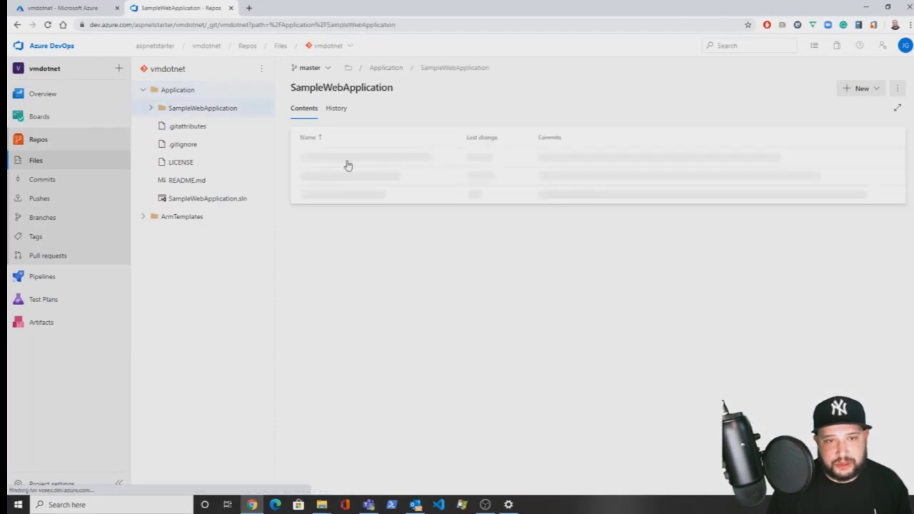
pyautogui.click(319, 287)
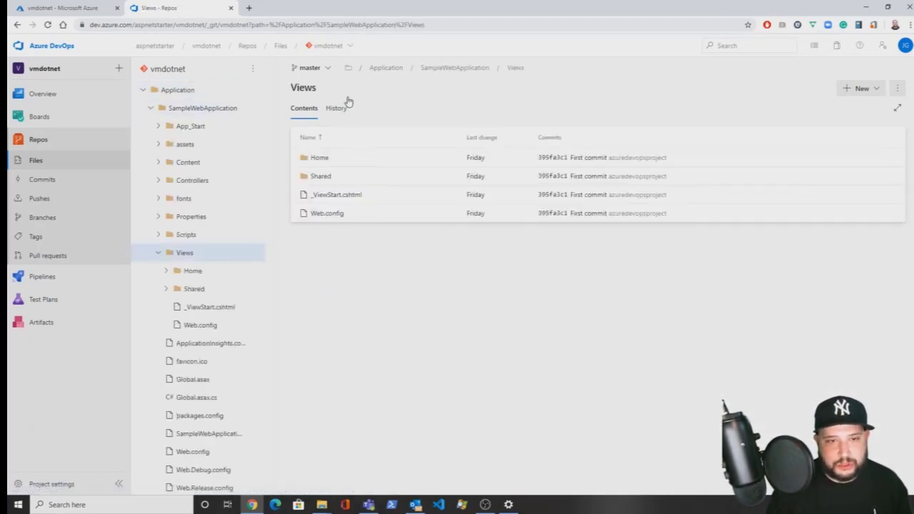
pyautogui.click(319, 158)
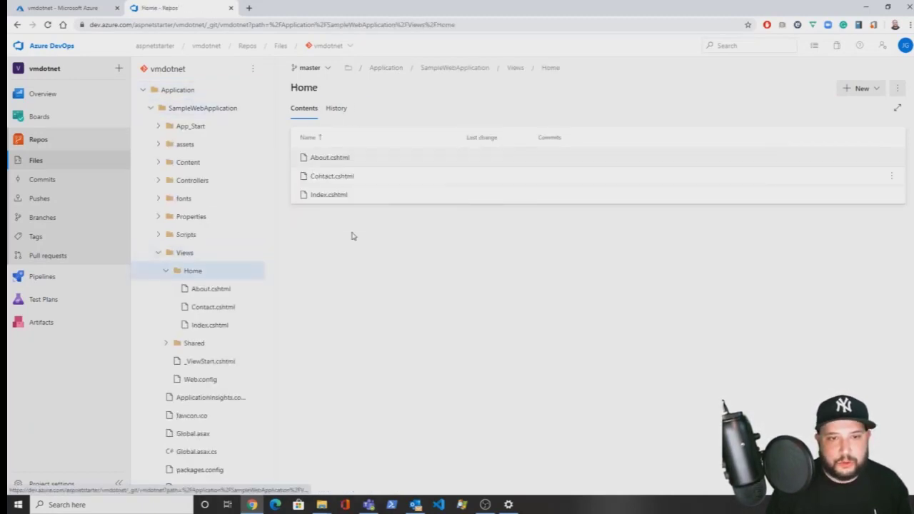
pyautogui.click(327, 202)
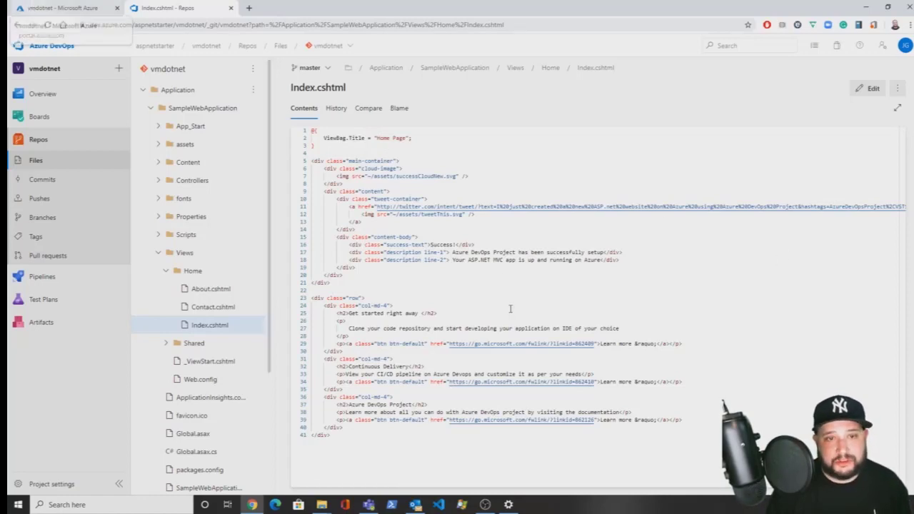
# - From the Azure portal project page, open build 20200608.1 and examine its Build job logs from Initialize job through Build solution
pyautogui.click(63, 10)
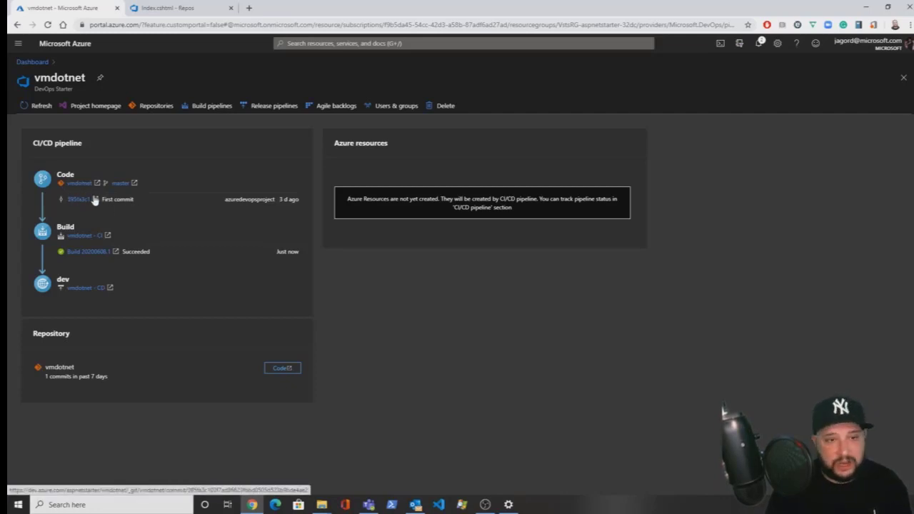
pyautogui.click(74, 255)
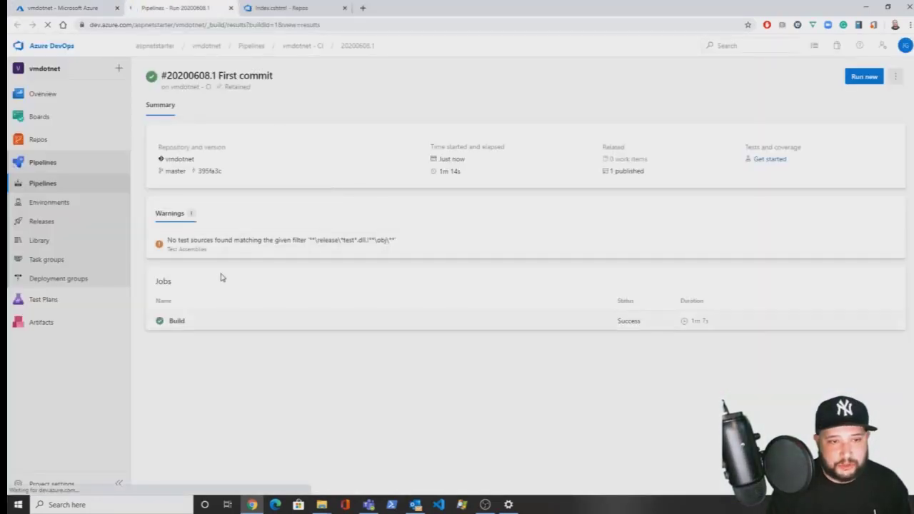
pyautogui.click(172, 323)
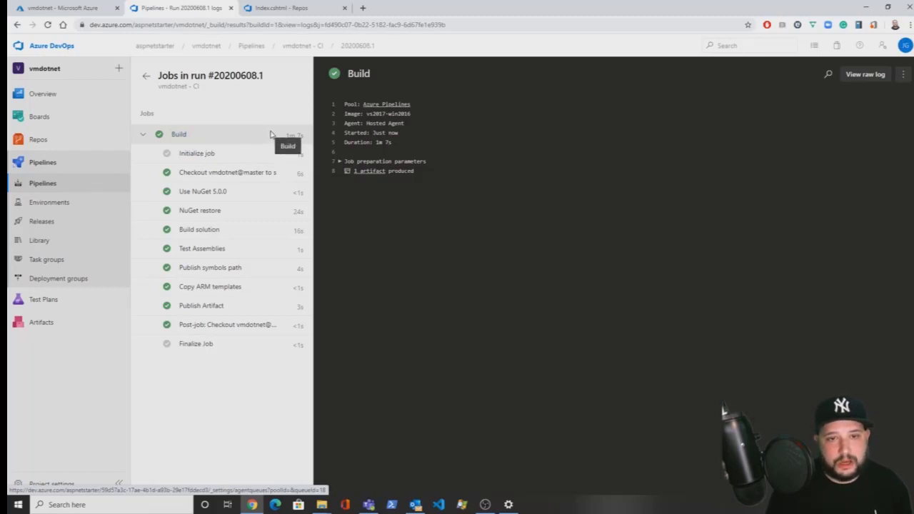
pyautogui.click(193, 155)
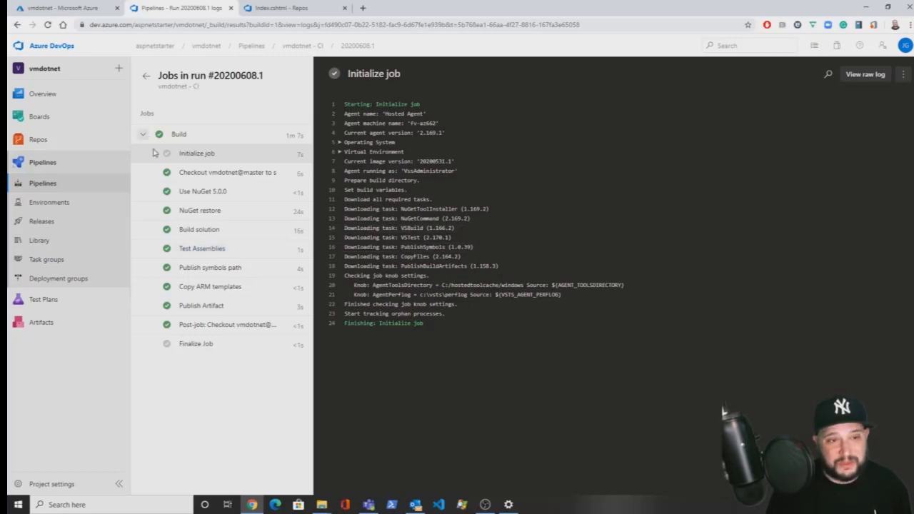
pyautogui.click(201, 179)
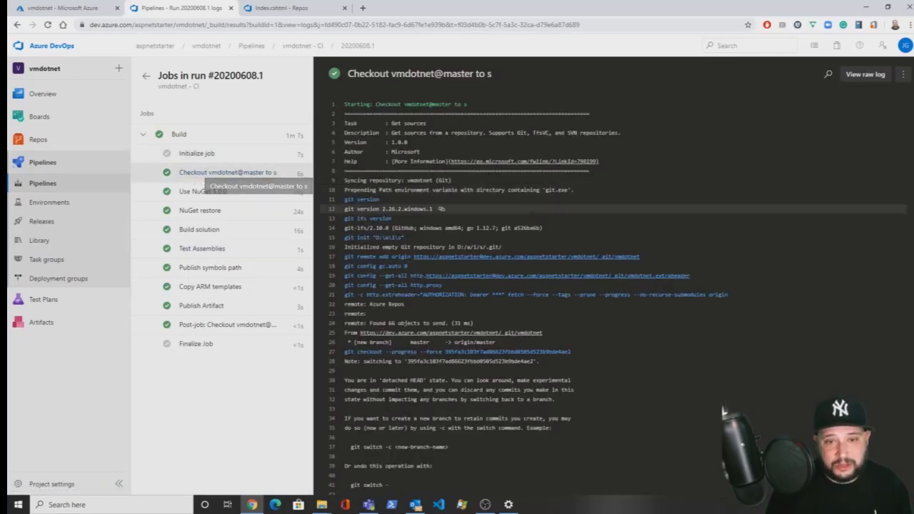
pyautogui.scroll(-1, 613, 297)
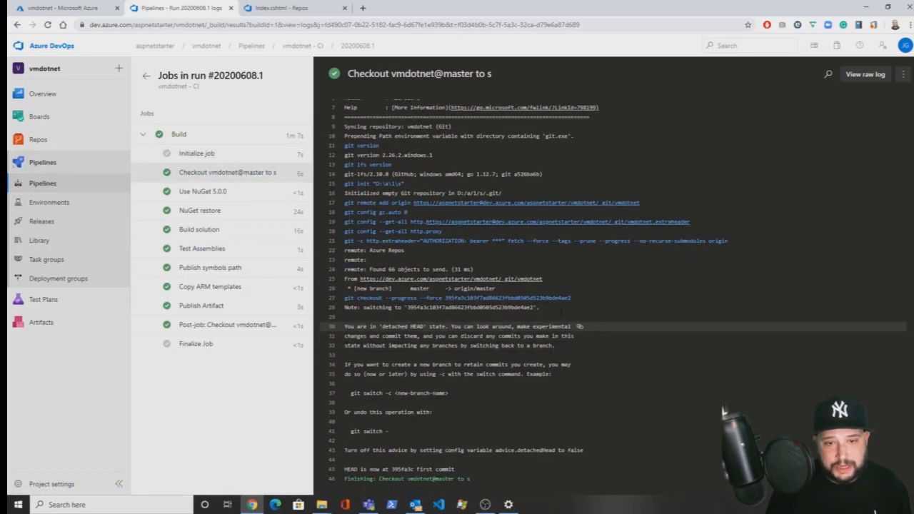
pyautogui.click(193, 194)
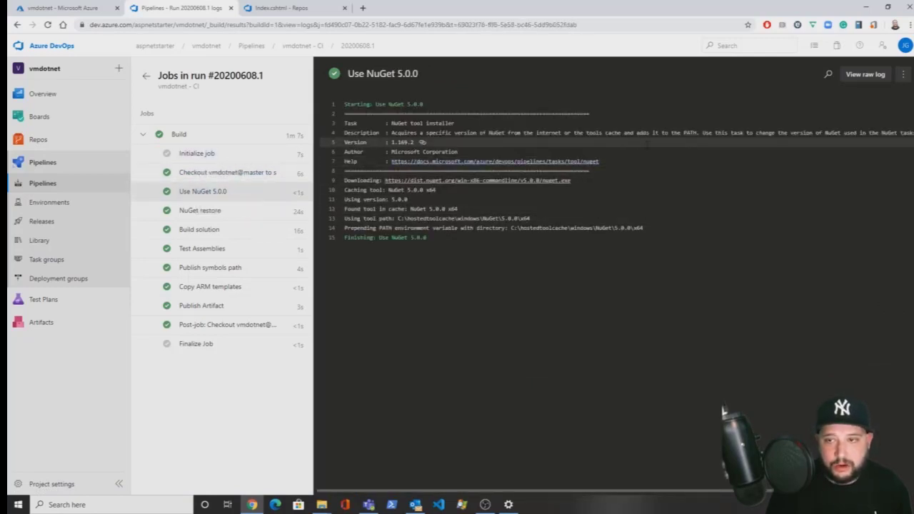
pyautogui.click(215, 210)
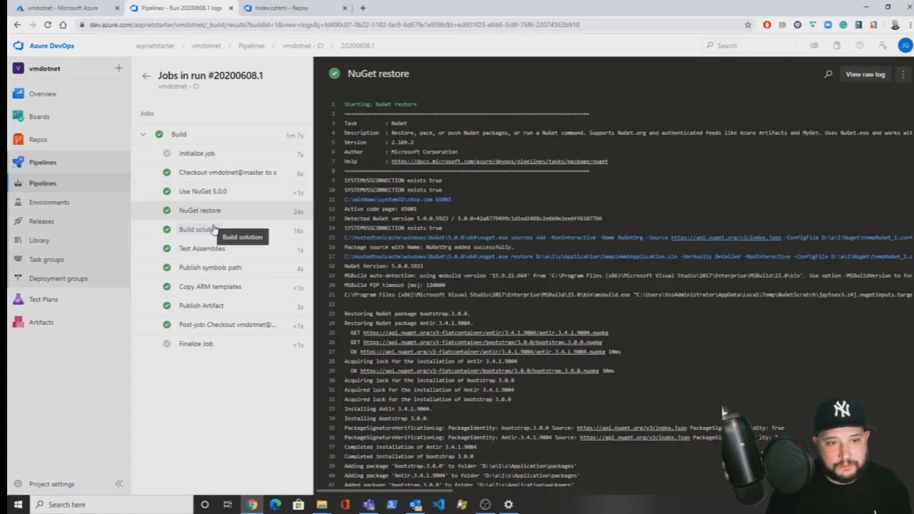
pyautogui.click(213, 229)
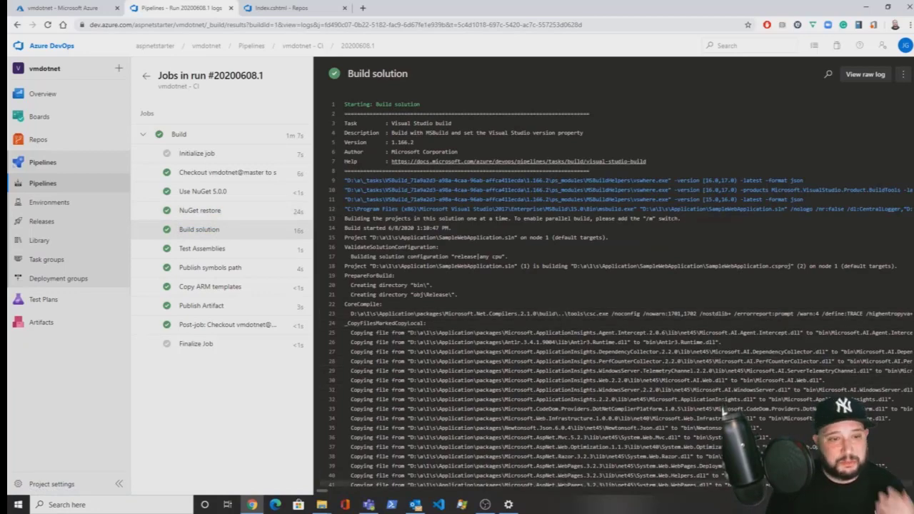
# - Examine the remaining build task logs, from Test Assemblies through Publish Artifact to Finalize Job
pyautogui.click(238, 251)
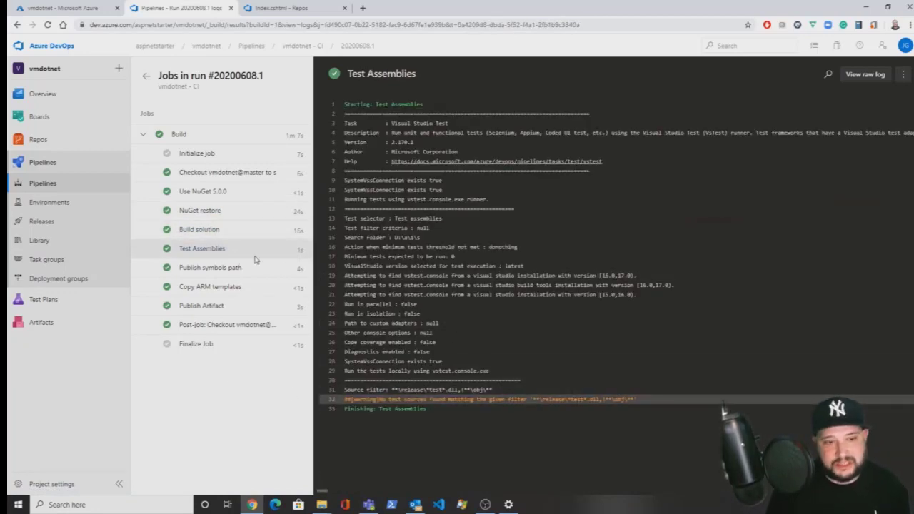
pyautogui.click(212, 269)
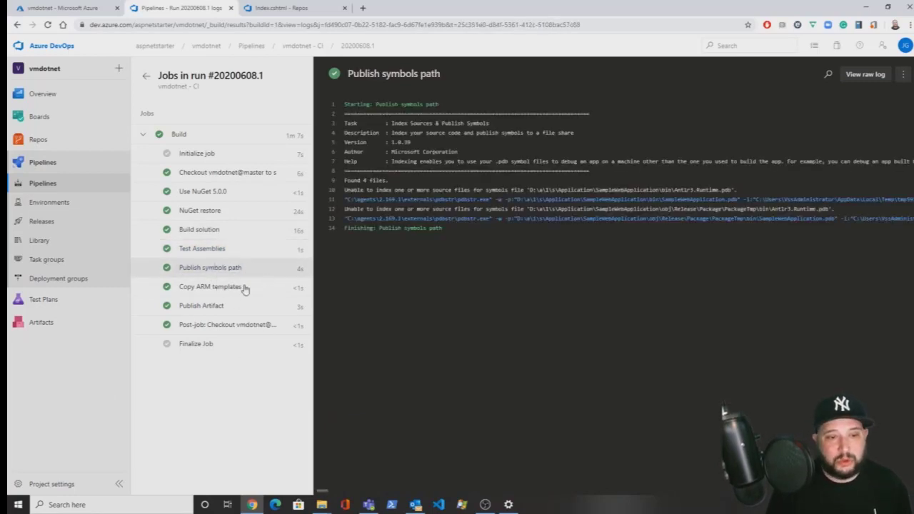
pyautogui.click(242, 288)
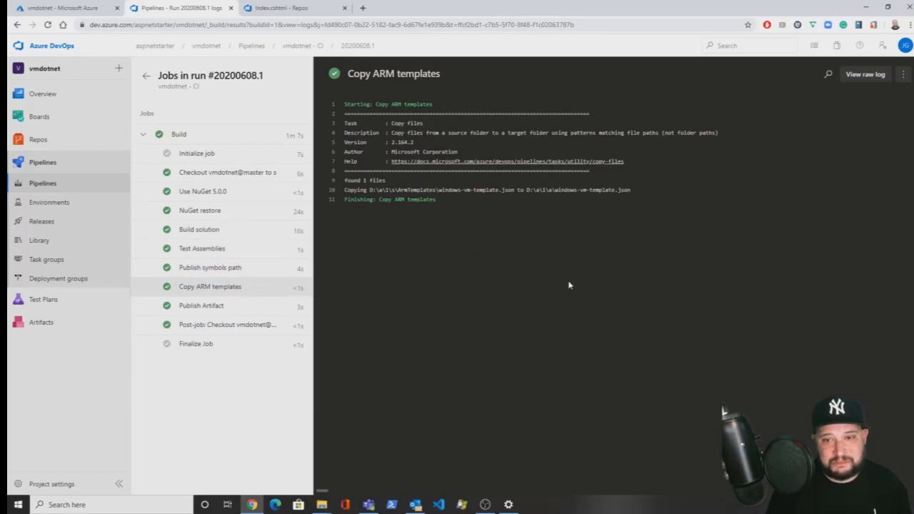
pyautogui.click(214, 306)
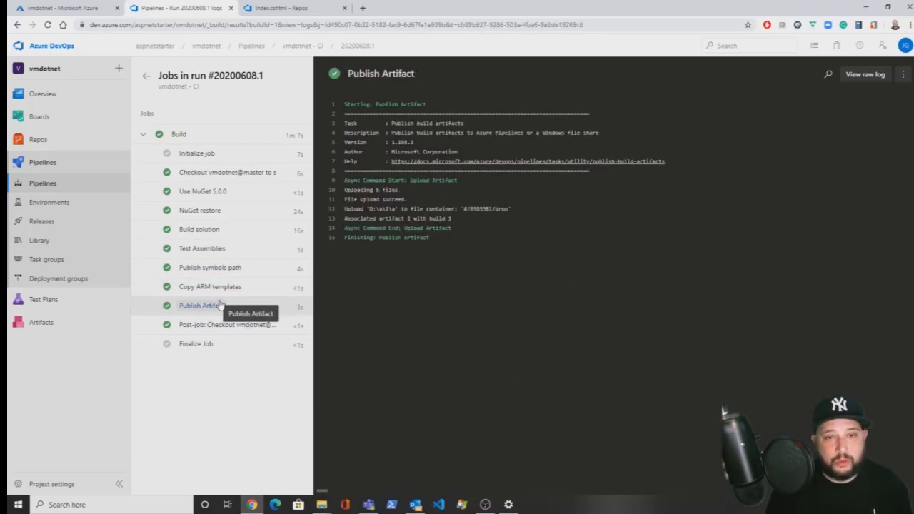
pyautogui.click(248, 328)
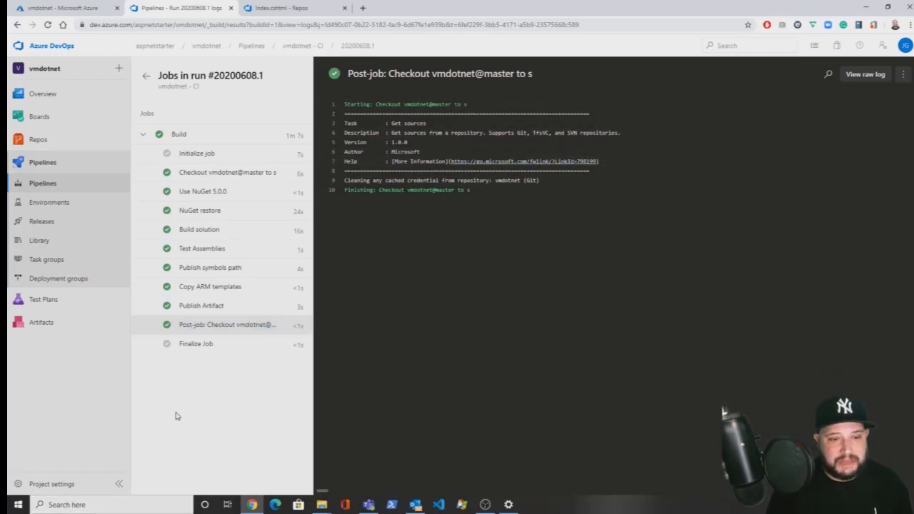
pyautogui.click(202, 344)
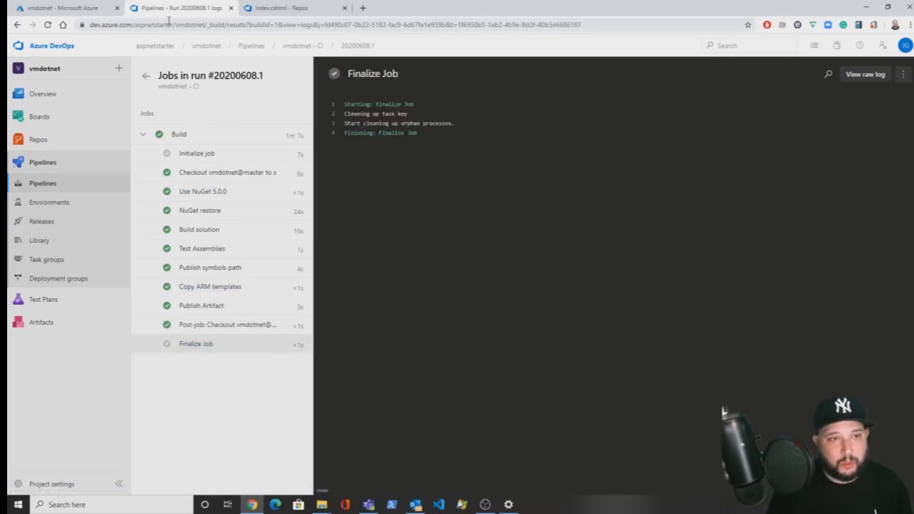
# - From the Azure portal project page, open Release-1 of the vmdotnet - CD pipeline and view the dev stage's deployment logs
pyautogui.click(100, 9)
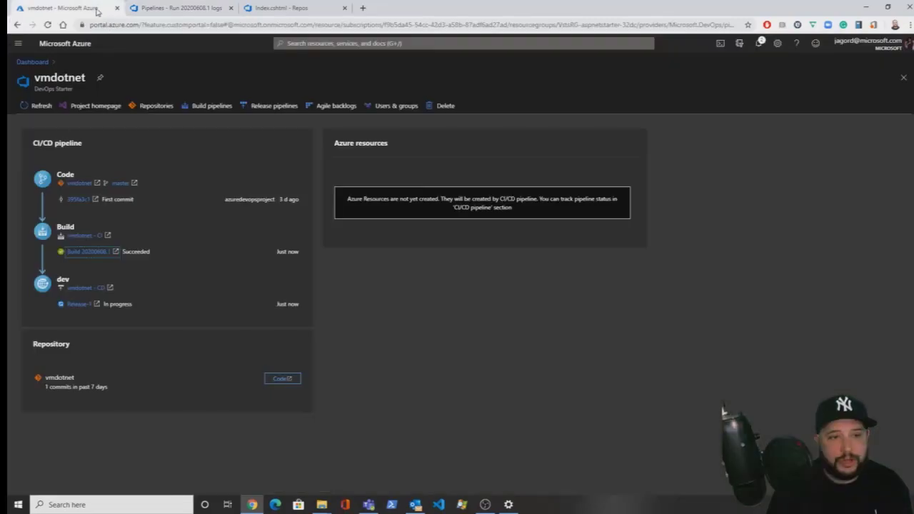
pyautogui.click(85, 288)
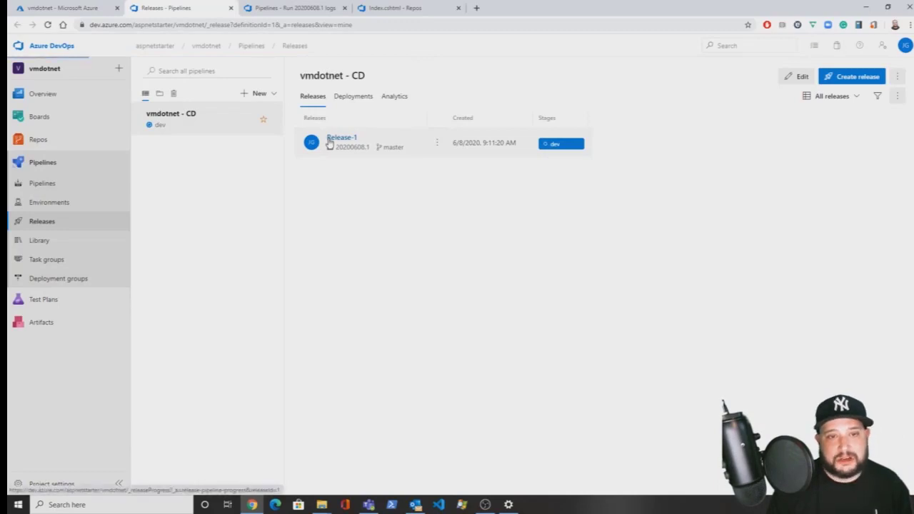
pyautogui.click(329, 143)
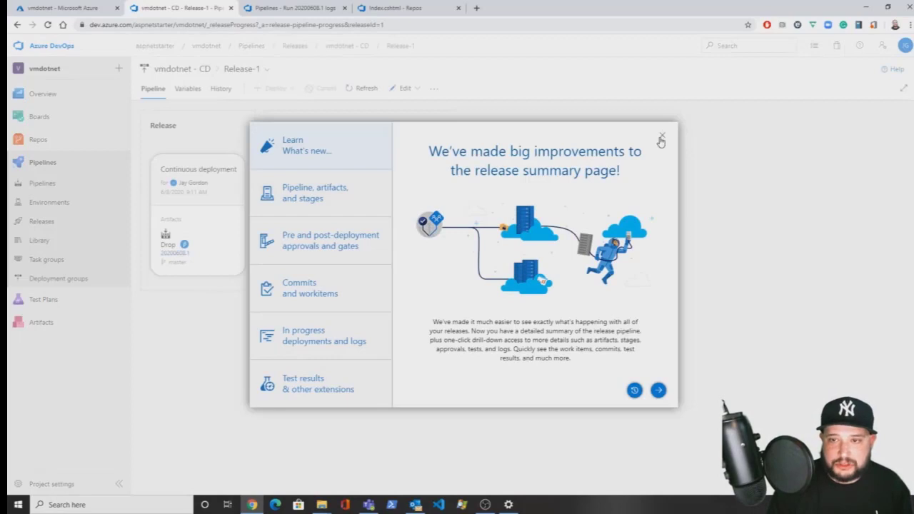
pyautogui.click(662, 135)
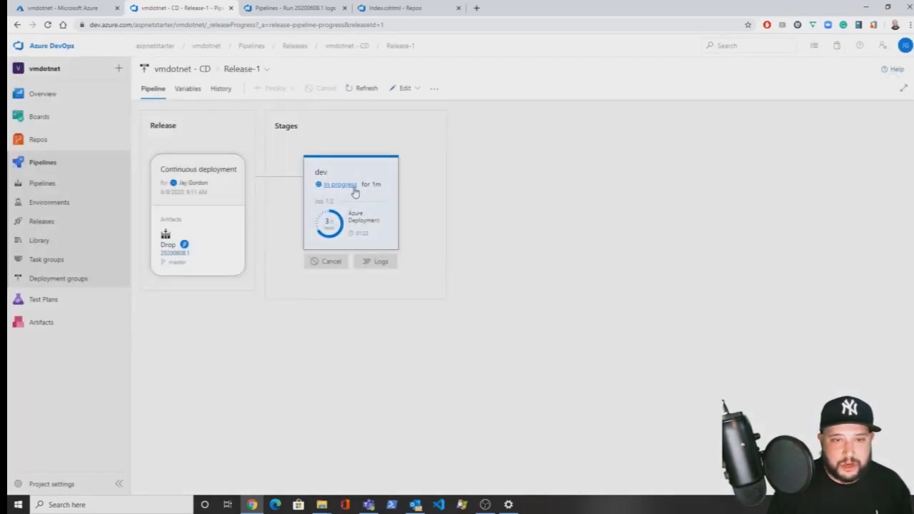
pyautogui.click(325, 185)
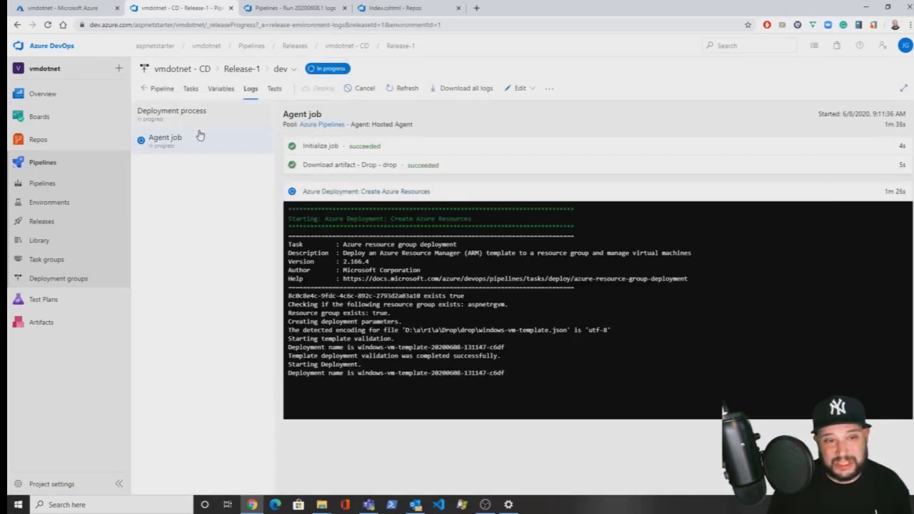
# - Examine the release's Download artifact - Drop - drop log, checking where the artifacts were downloaded
pyautogui.click(346, 170)
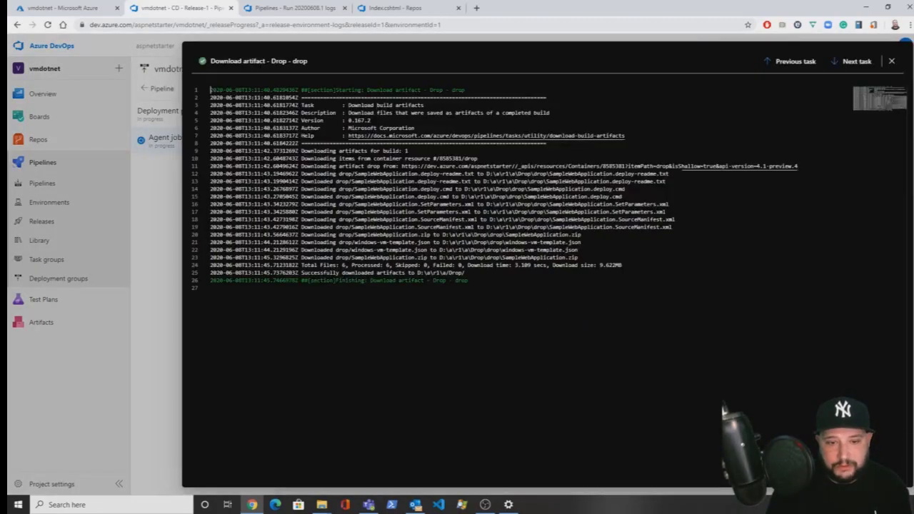
pyautogui.moveTo(464, 273); pyautogui.dragTo(247, 279)
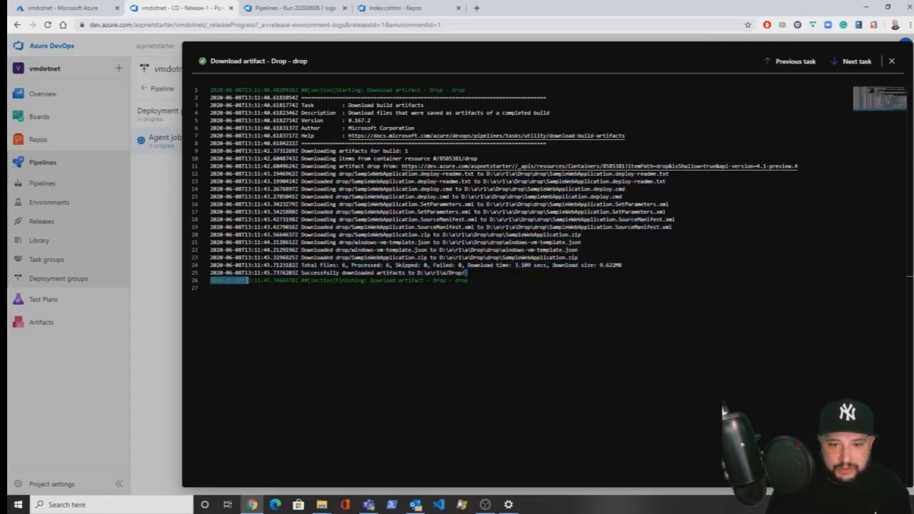
pyautogui.click(210, 287)
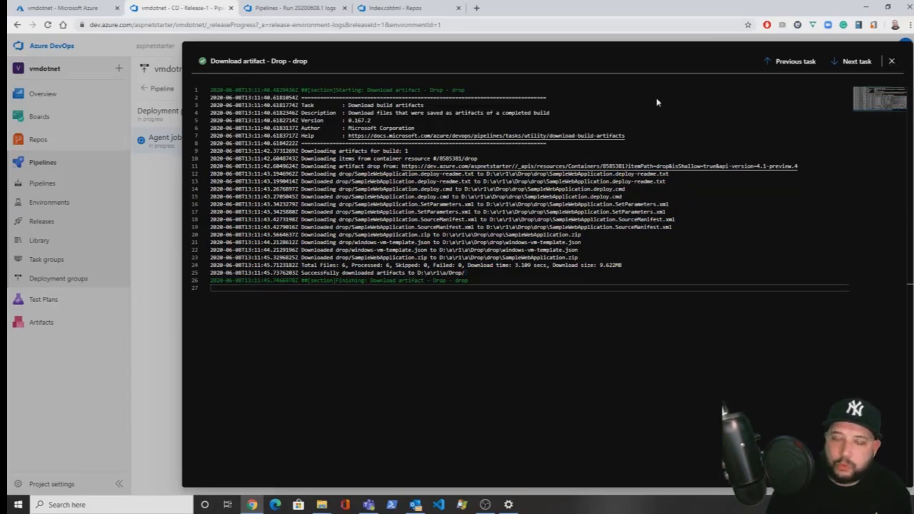
# - Examine the Azure Deployment: Create Azure Resources task log of the release's dev stage
pyautogui.click(891, 61)
pyautogui.click(365, 193)
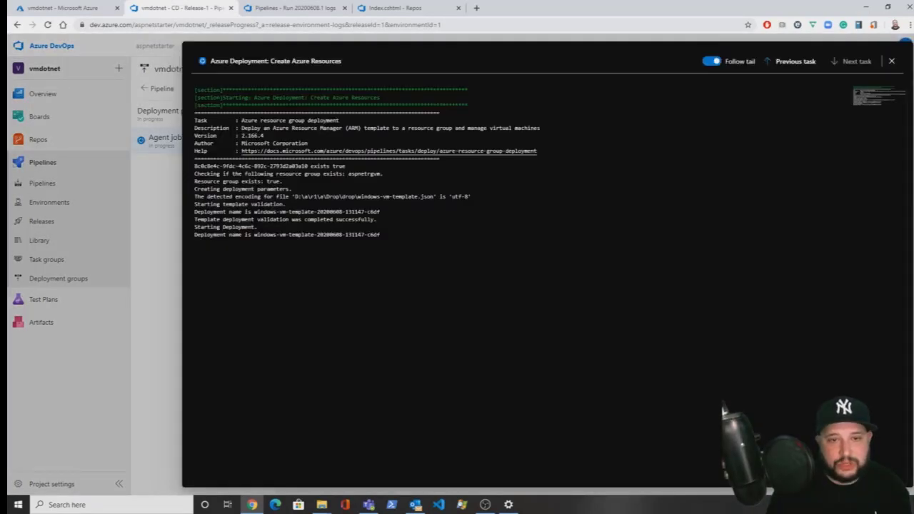
pyautogui.click(891, 63)
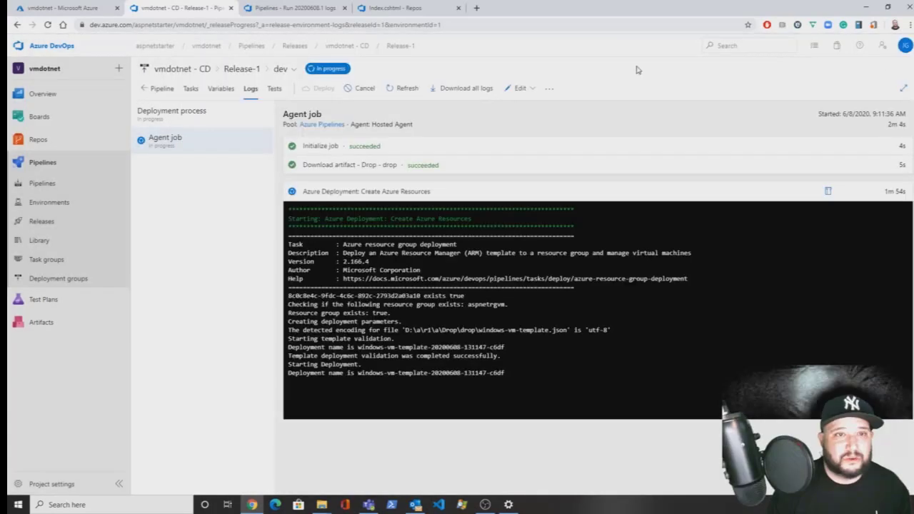
# - In the Azure portal, list the resource groups, restricted to the demo-test subscription by excluding Ignite the Tour, and sort them by name in descending order
pyautogui.click(43, 10)
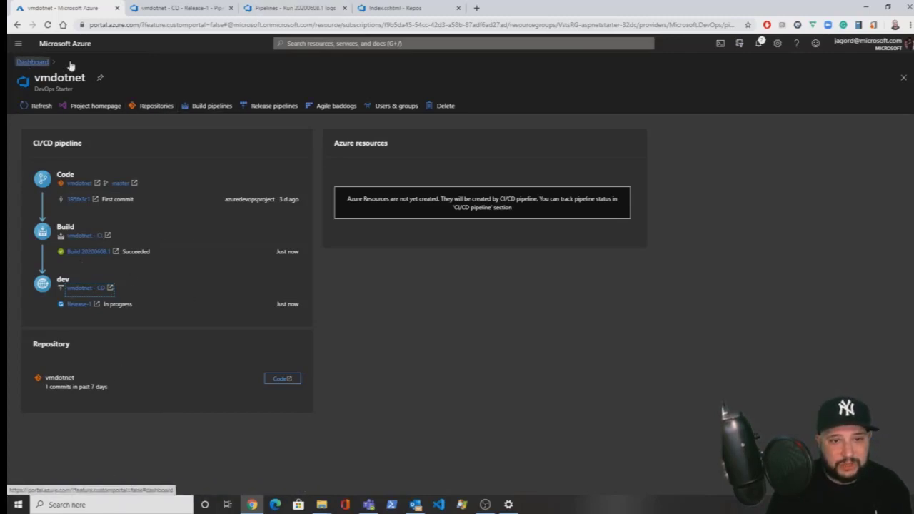
pyautogui.click(18, 43)
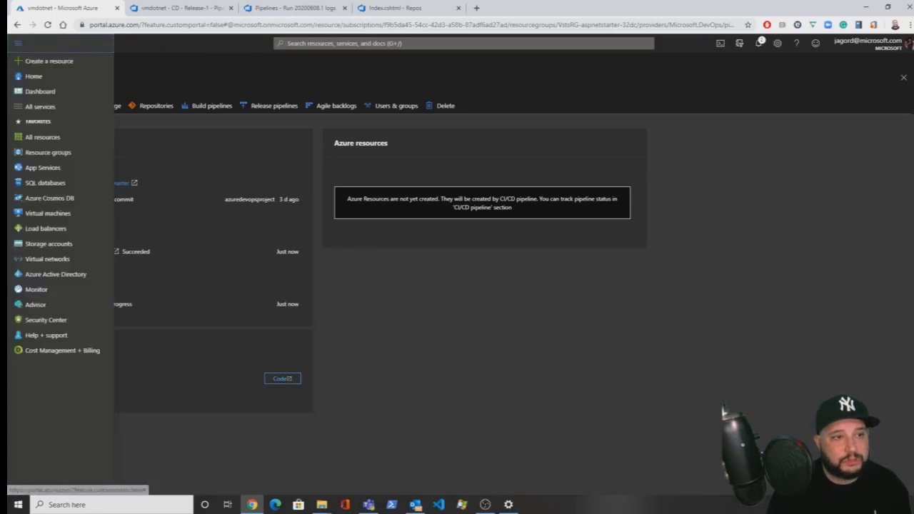
pyautogui.click(50, 153)
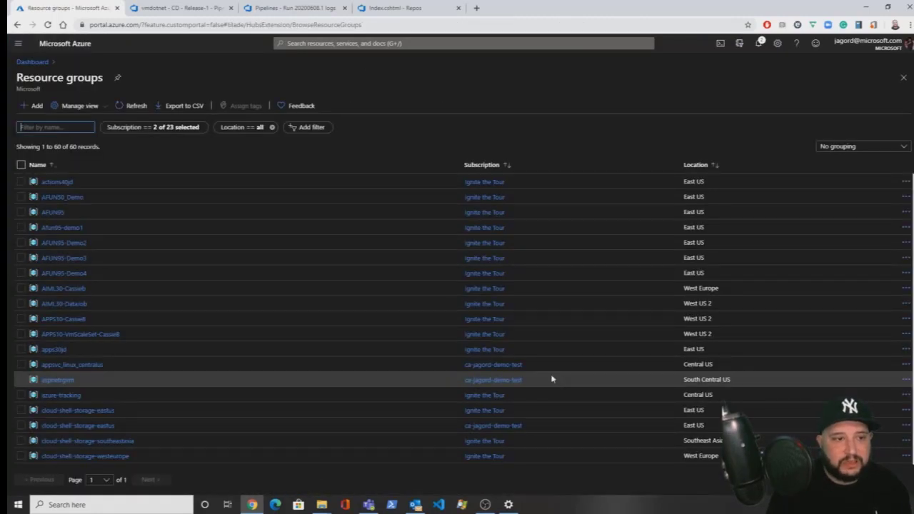
pyautogui.click(133, 127)
pyautogui.click(209, 191)
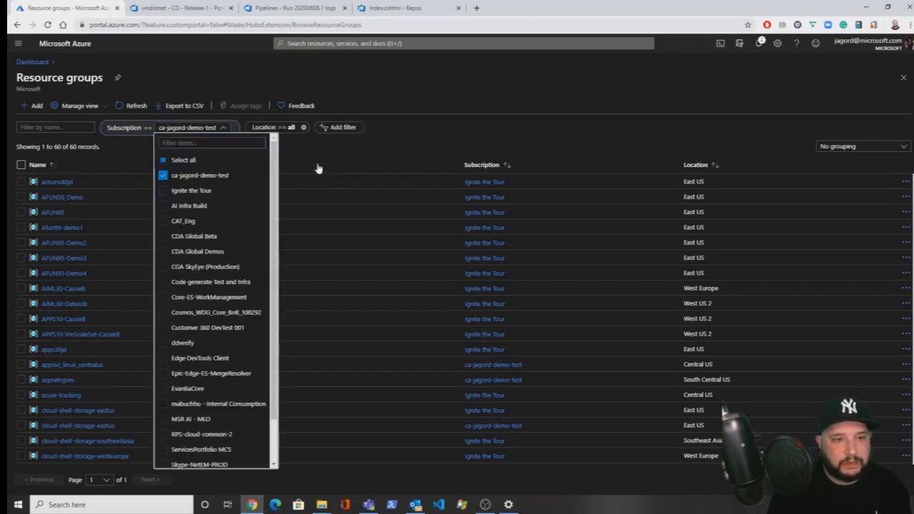
pyautogui.click(385, 170)
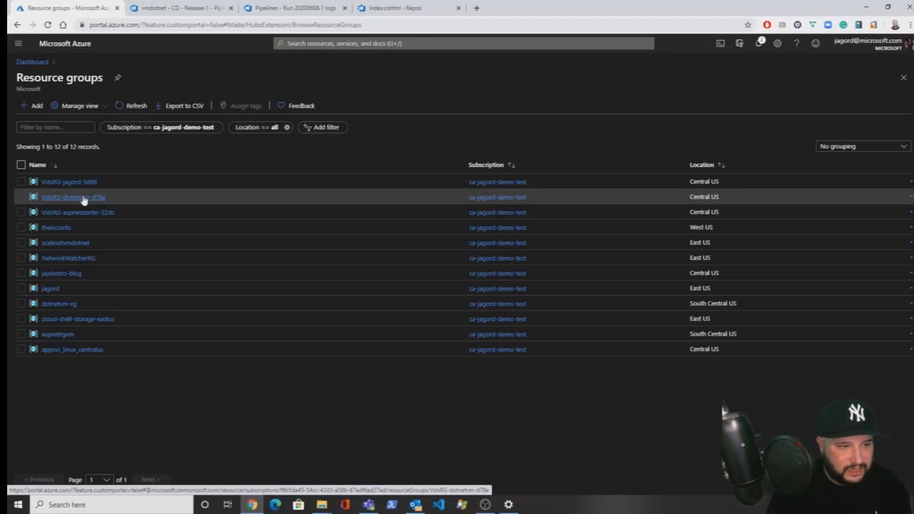
# - Look through the resources in VstsRG-dotnetvm-d78e, VstsRG-aspnetstarter-32dc, dotnetvm-rg and aspnetrgvm, refreshing the dotnetvm-rg overview
pyautogui.click(83, 199)
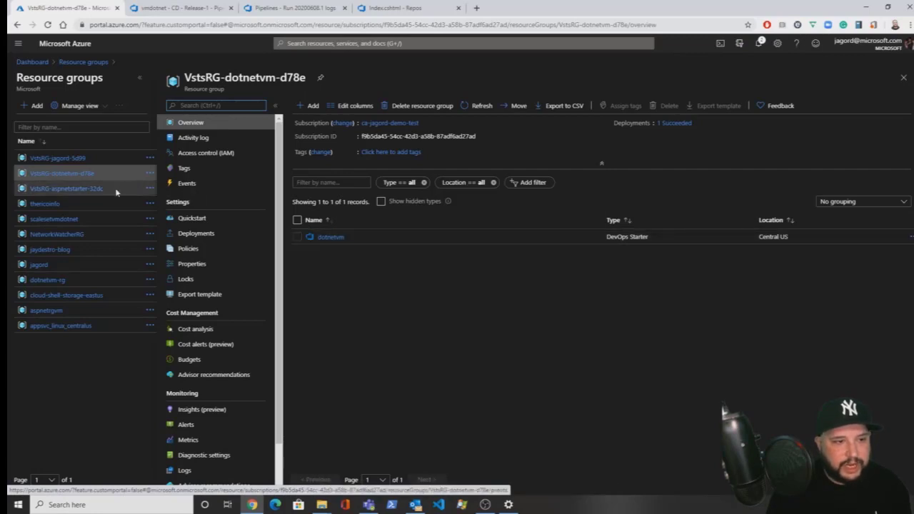
pyautogui.click(72, 190)
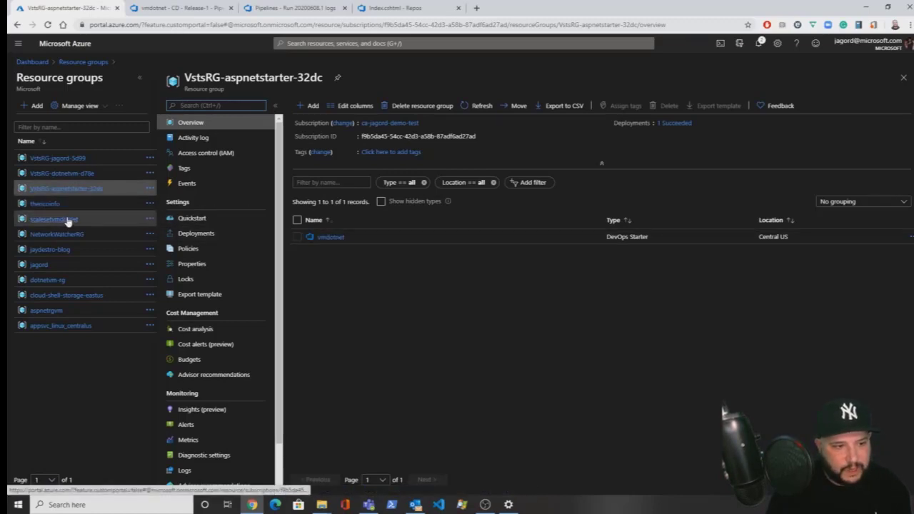
pyautogui.click(47, 281)
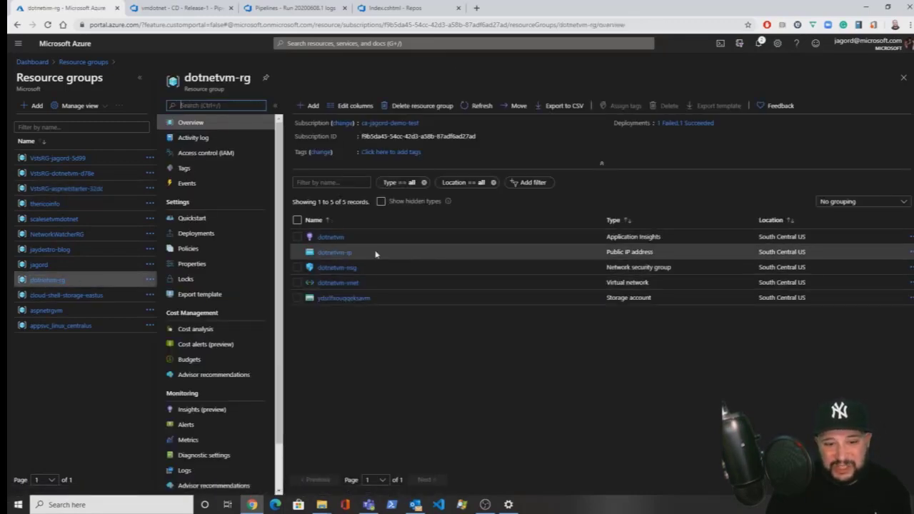
pyautogui.click(474, 106)
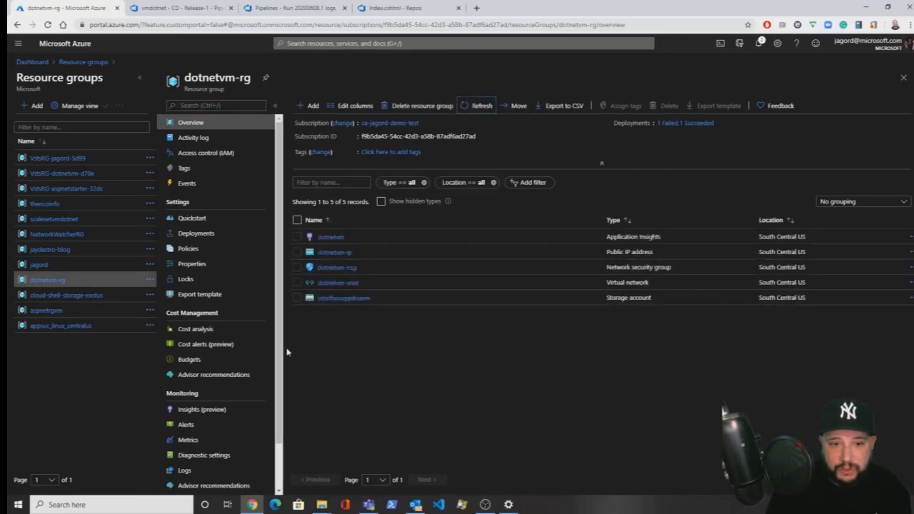
pyautogui.click(43, 311)
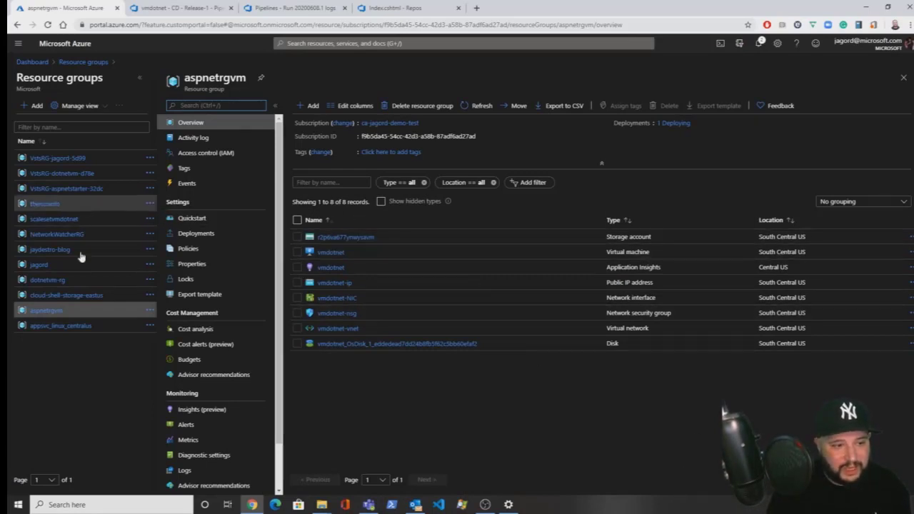
# - Open the vmdotnet virtual machine from the aspnetrgvm resource group and view its Continuous delivery settings
pyautogui.click(329, 254)
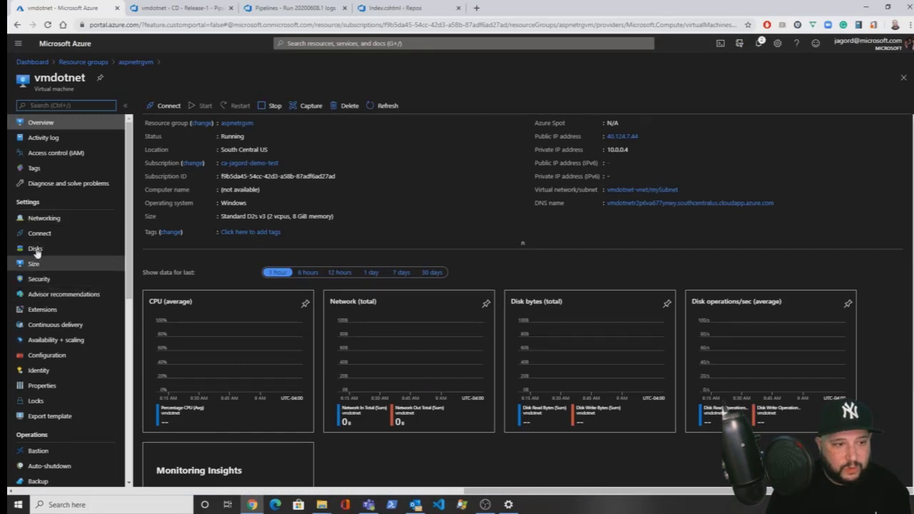
pyautogui.scroll(-1, 64, 285)
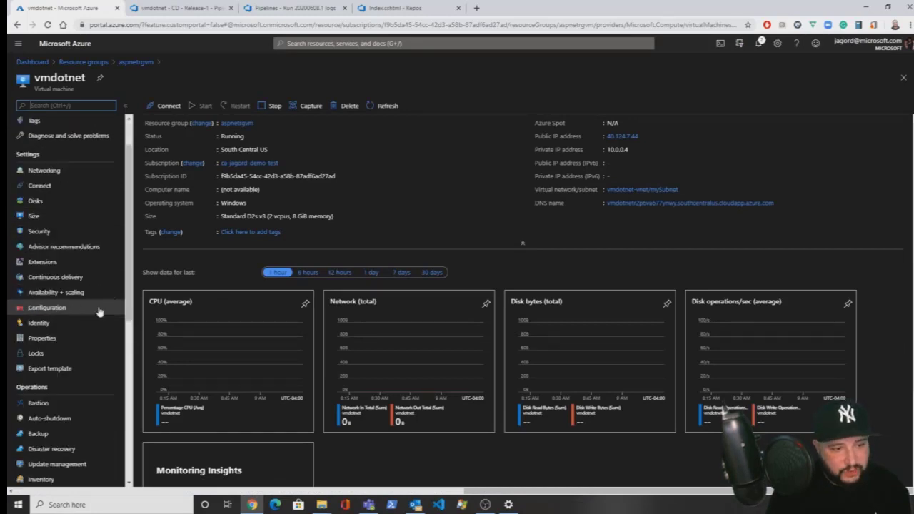
pyautogui.click(61, 277)
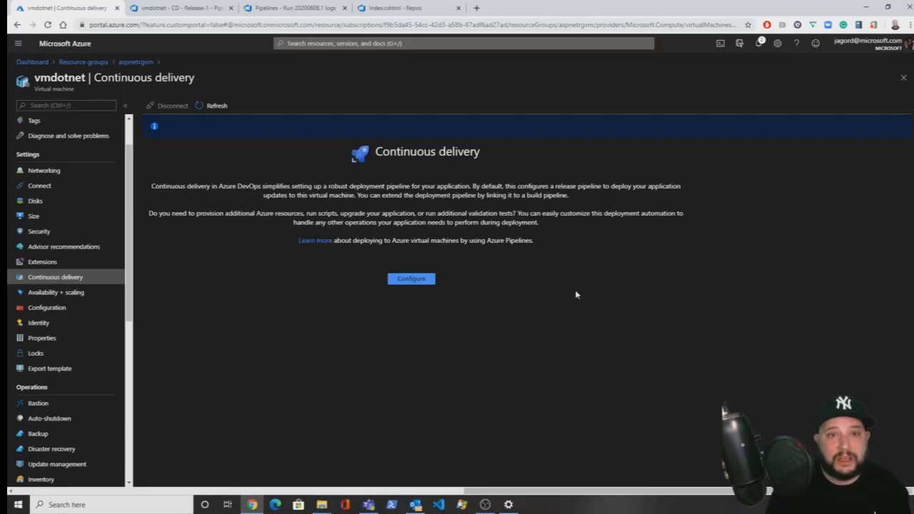
# - Return to Azure DevOps, check the Release-1 pipeline overview, and open the vmdotnet - CI build pipeline in its editor
pyautogui.click(257, 7)
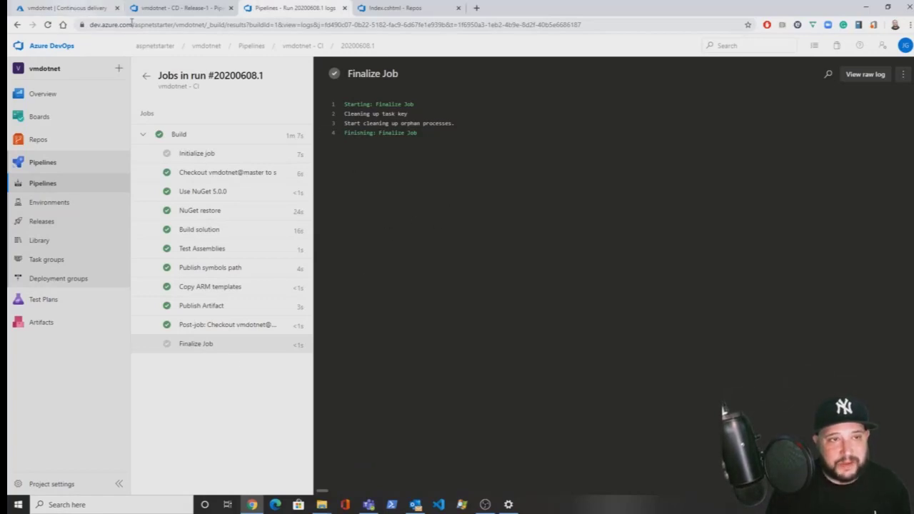
pyautogui.click(161, 10)
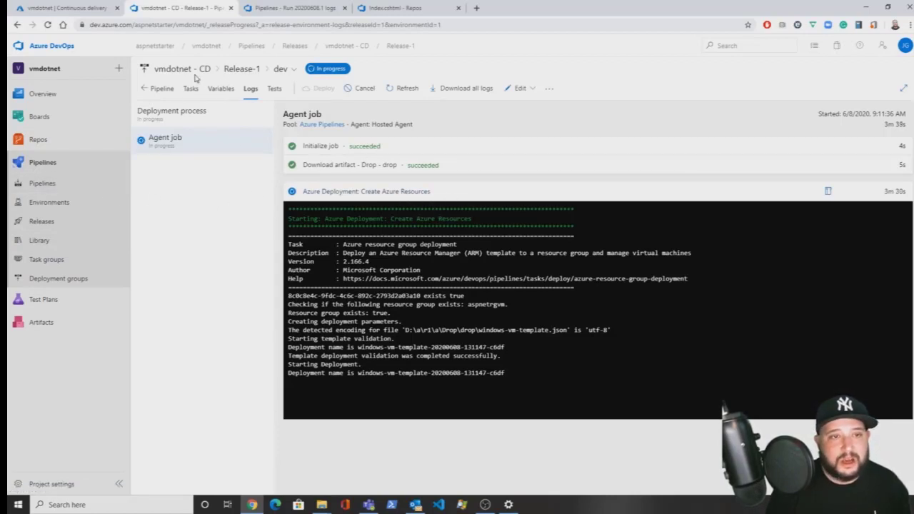
pyautogui.click(160, 88)
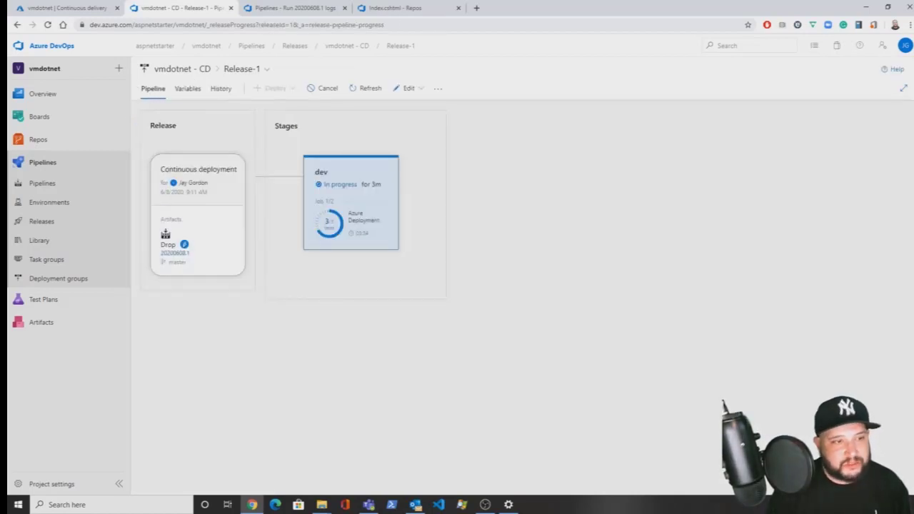
pyautogui.click(44, 185)
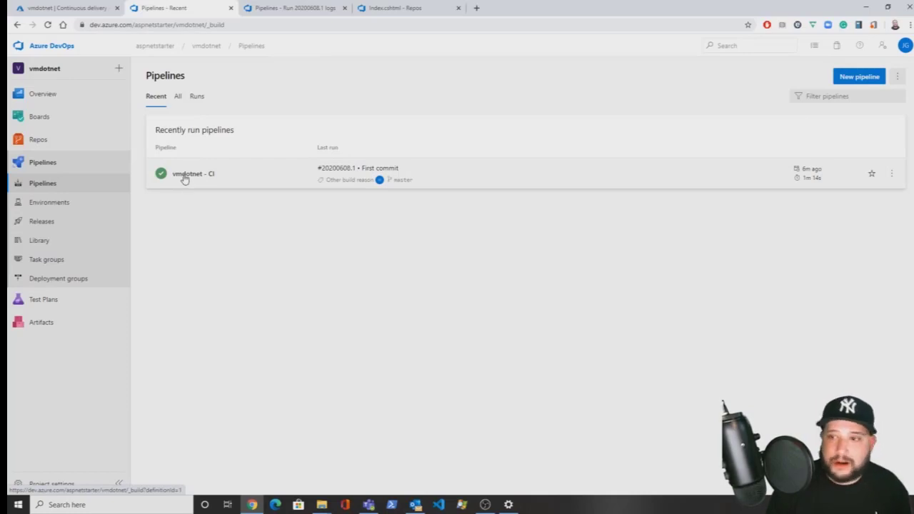
pyautogui.click(896, 77)
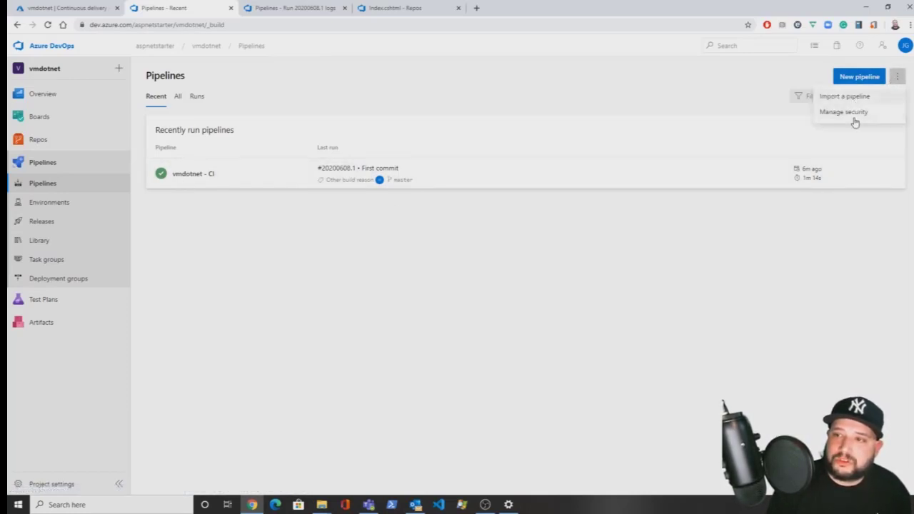
pyautogui.click(540, 96)
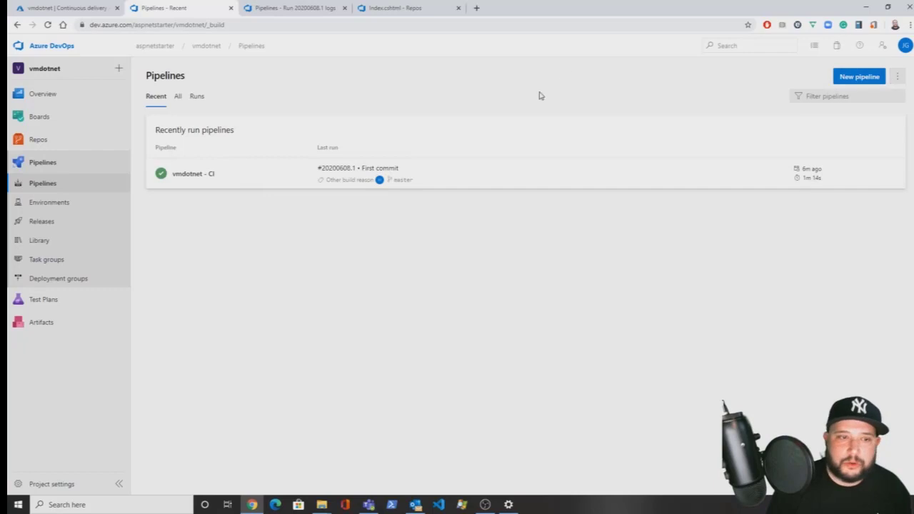
pyautogui.click(188, 179)
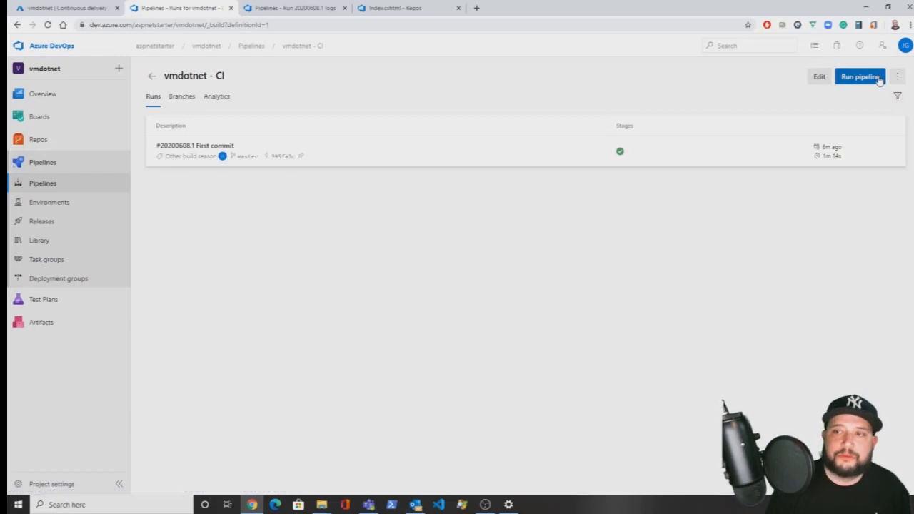
pyautogui.click(819, 79)
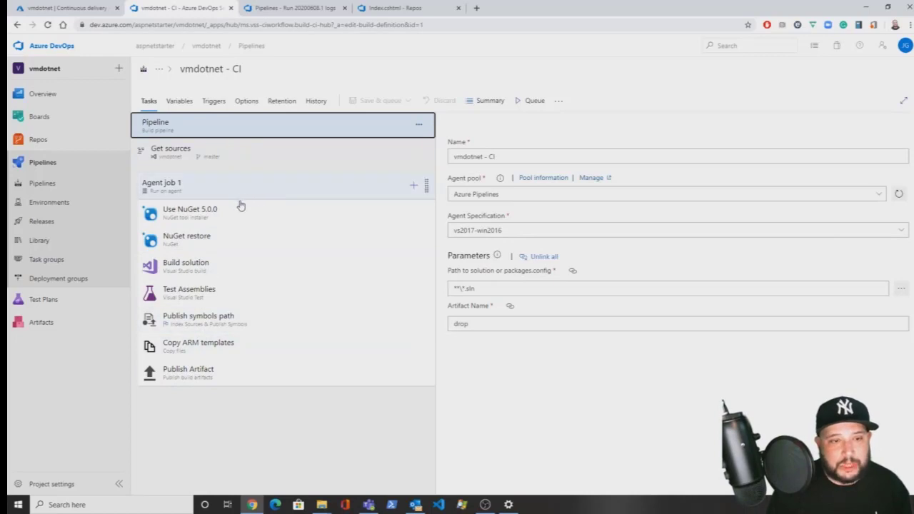
# - Review the settings of the Agent job 1 tasks in vmdotnet - CI, from Use NuGet 5.0.0 through Publish Artifact
pyautogui.click(204, 222)
pyautogui.click(192, 245)
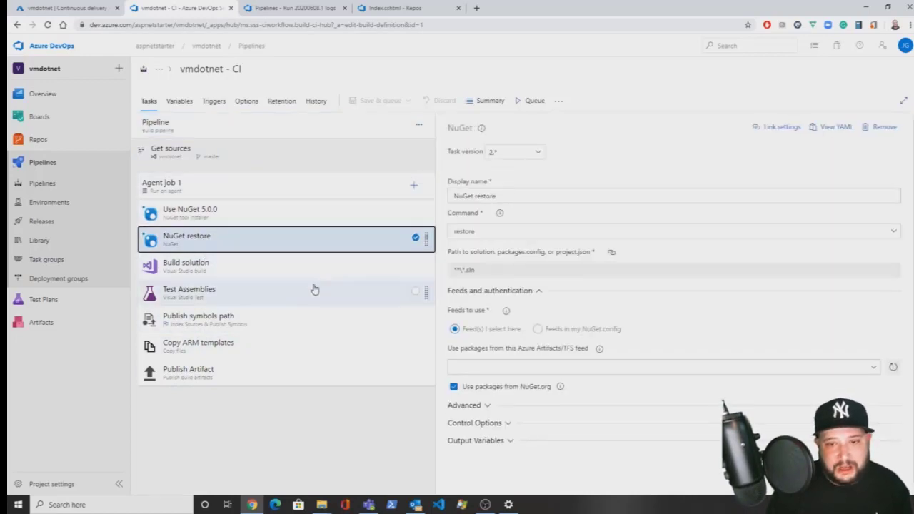
pyautogui.click(251, 266)
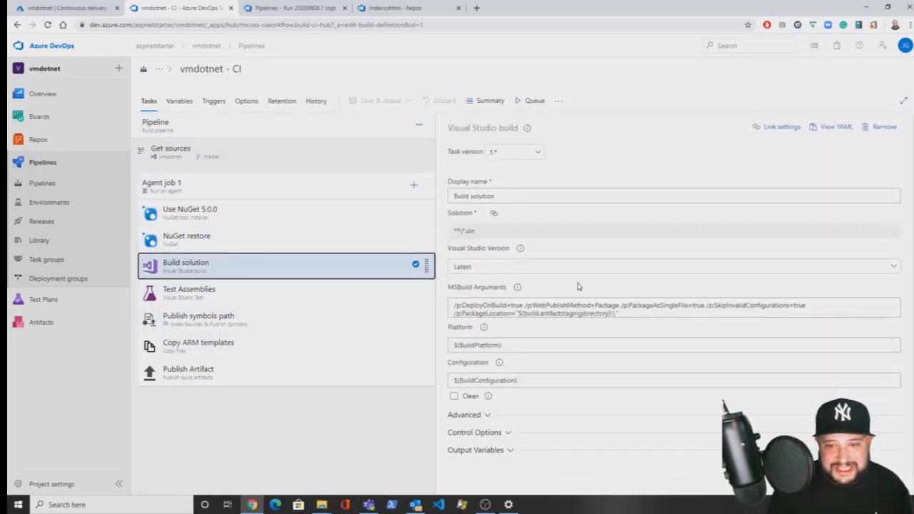
pyautogui.click(325, 297)
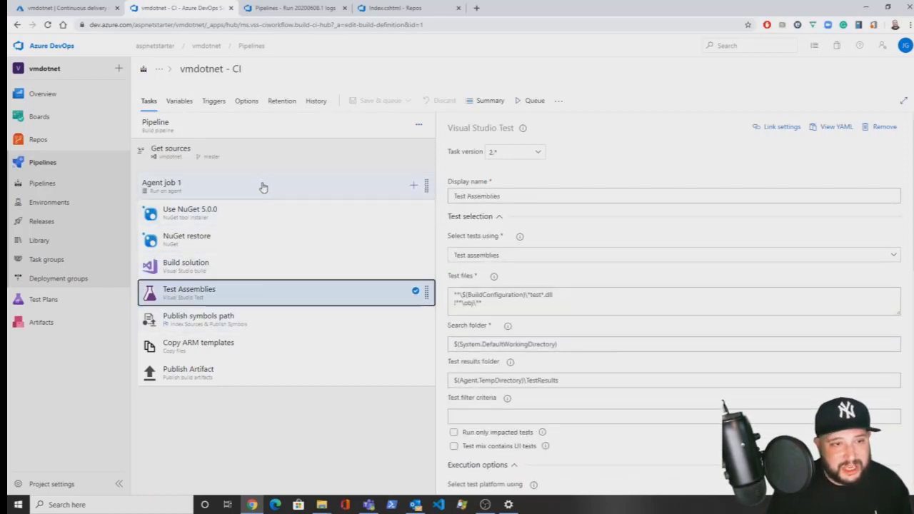
pyautogui.click(258, 328)
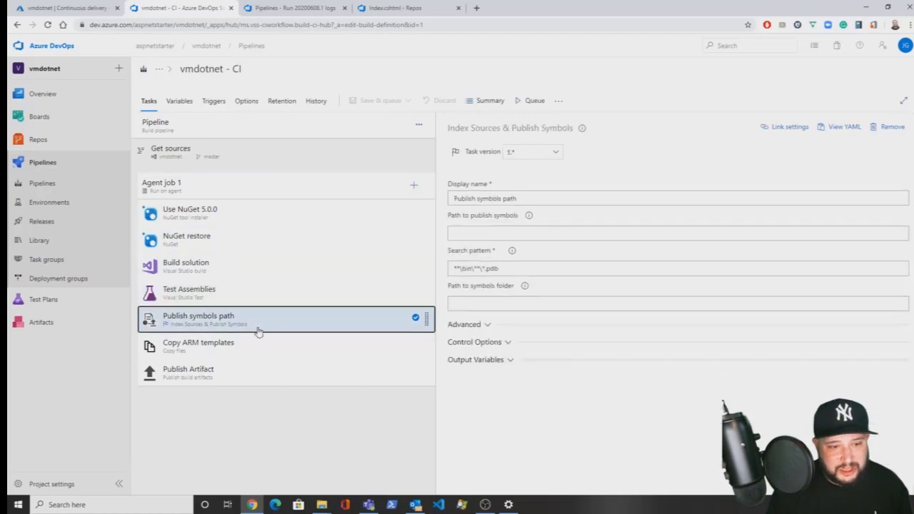
pyautogui.click(260, 347)
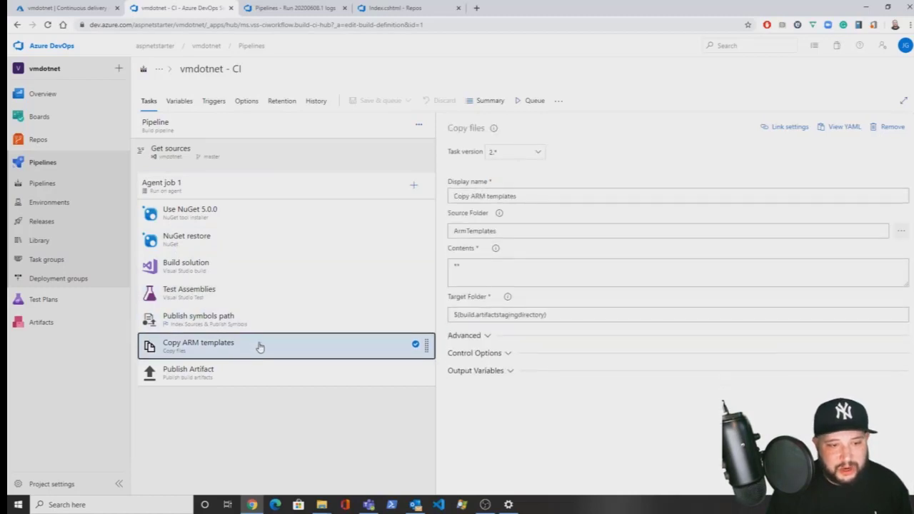
pyautogui.click(272, 376)
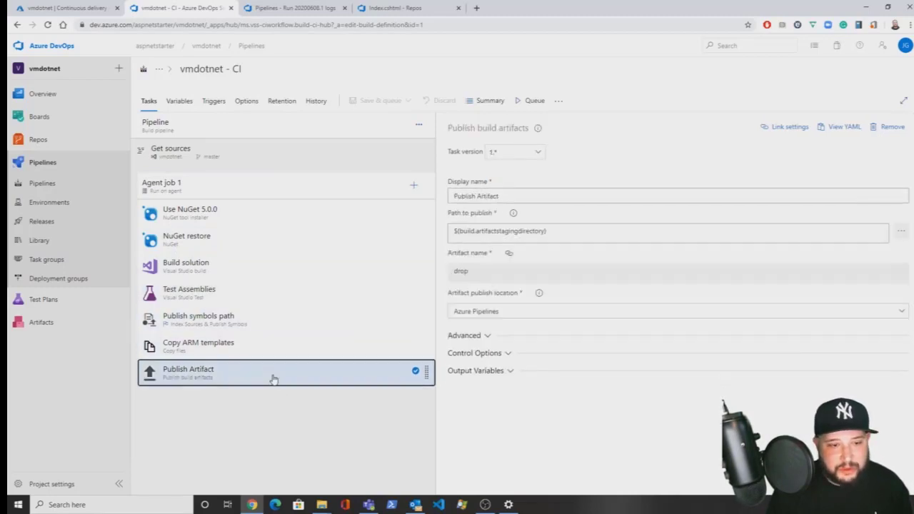
# - Open the vmdotnet - CD release pipeline editor from Release-1 and inspect the Drop artifact's source build pipeline
pyautogui.click(38, 224)
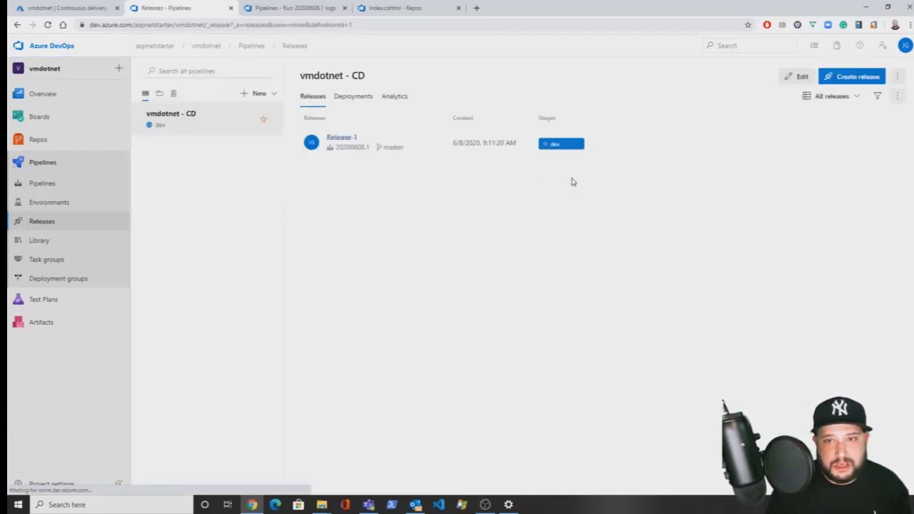
pyautogui.click(341, 139)
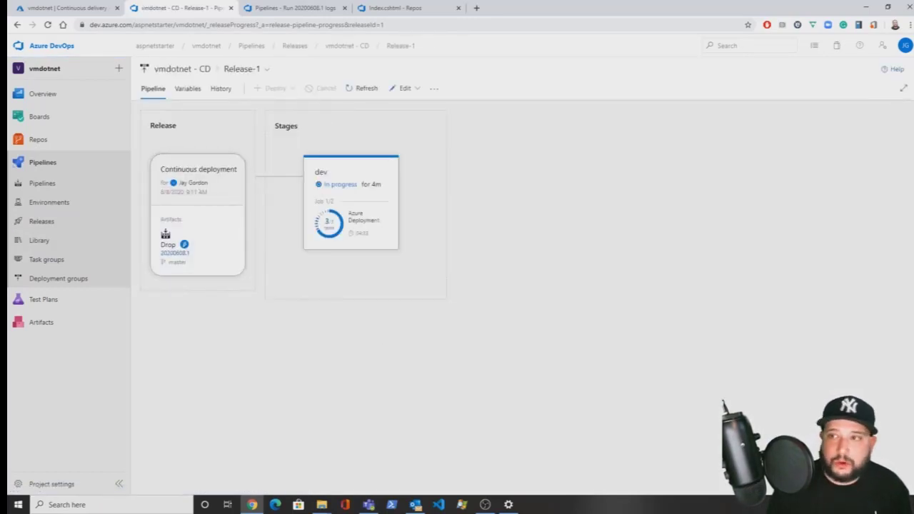
pyautogui.click(405, 89)
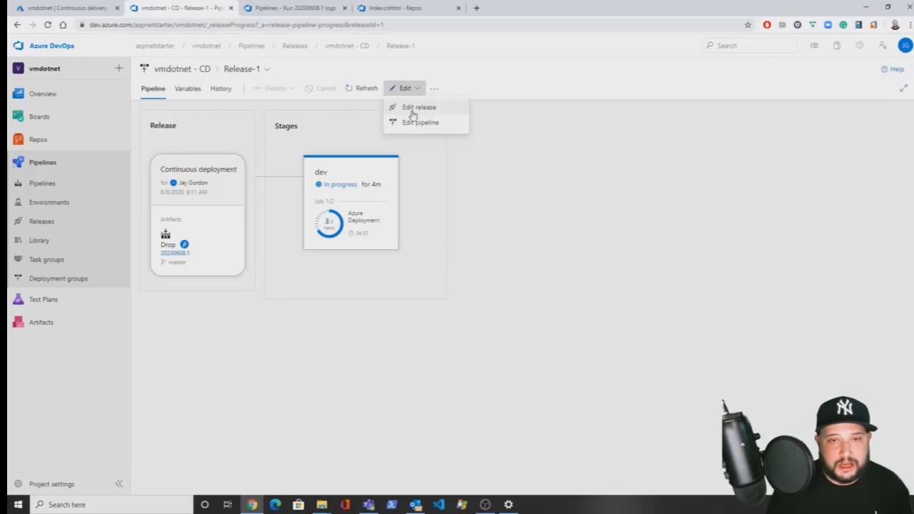
pyautogui.click(414, 122)
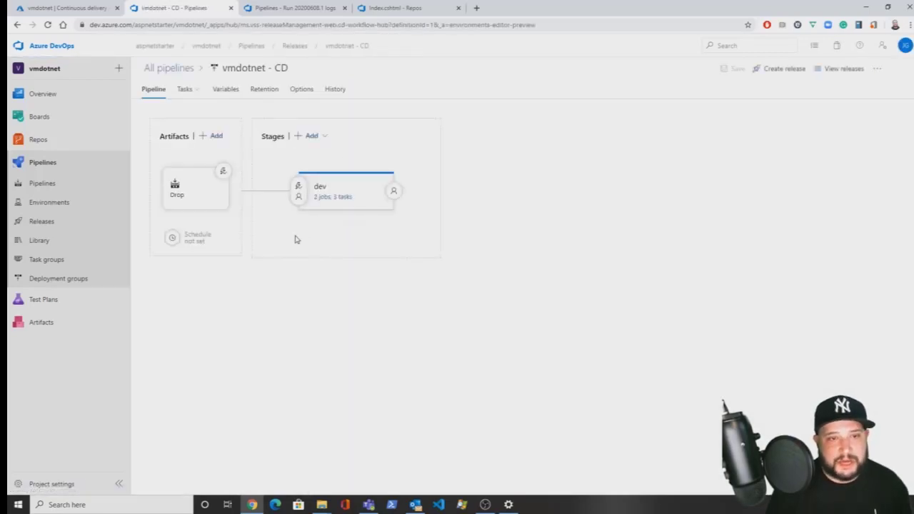
pyautogui.click(215, 185)
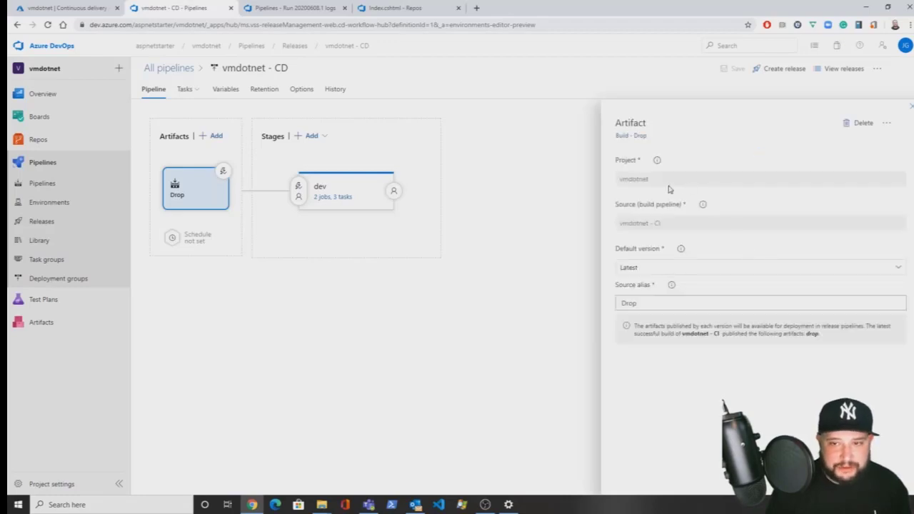
pyautogui.moveTo(650, 225); pyautogui.dragTo(670, 229)
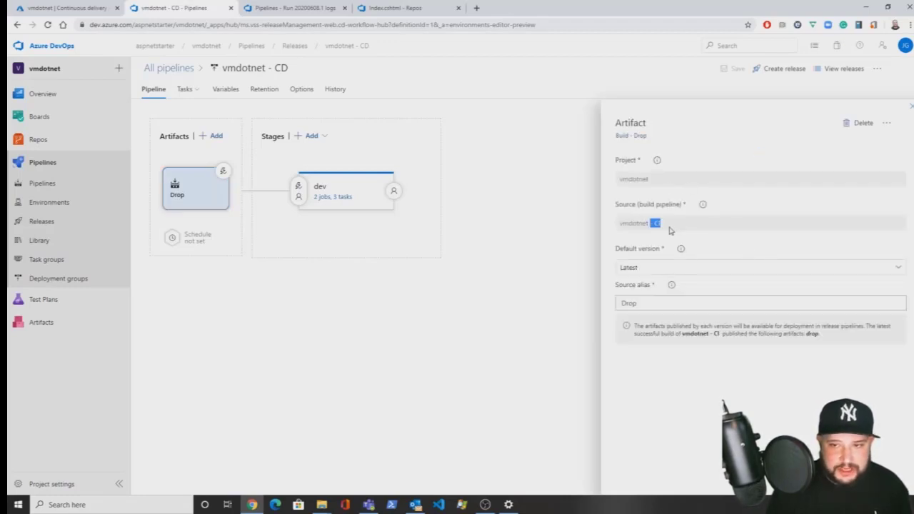
# - Review the dev stage of vmdotnet - CD, going through its tasks from Azure Deployment: Create Azure Resources to Deploy application to Website
pyautogui.click(327, 191)
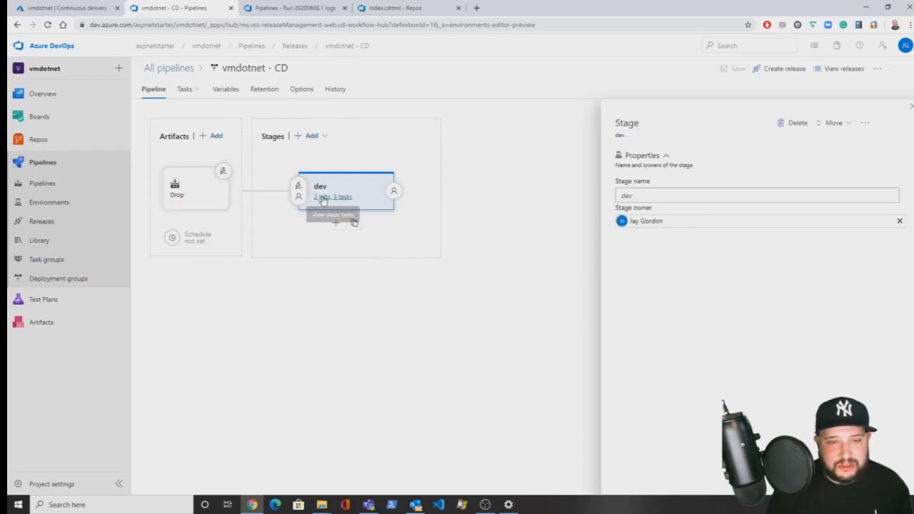
pyautogui.click(322, 199)
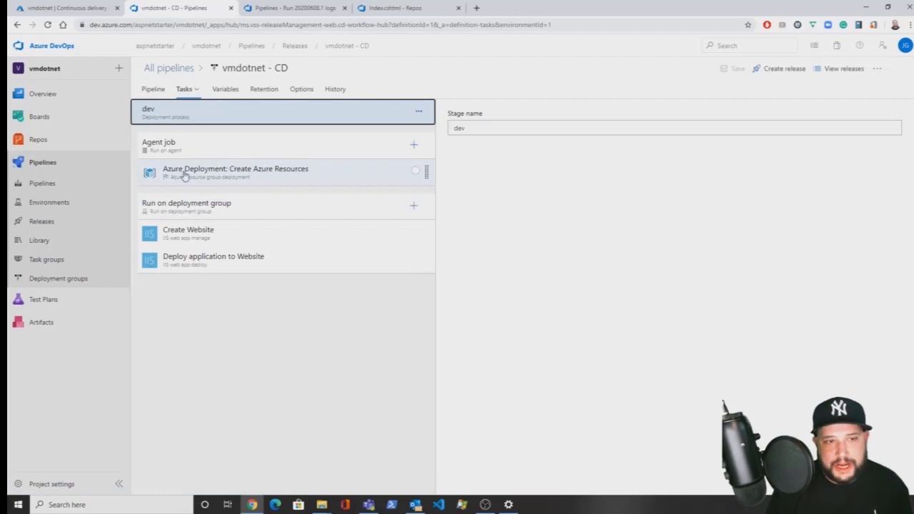
pyautogui.click(319, 174)
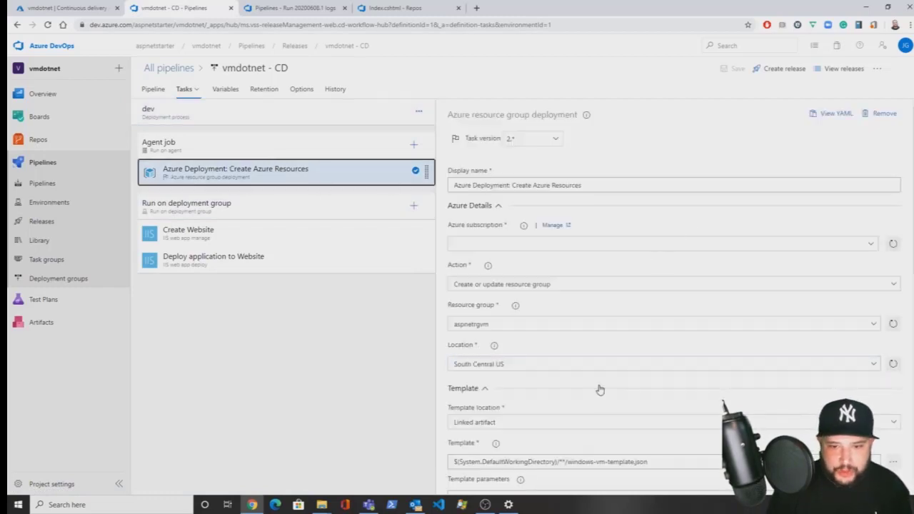
pyautogui.scroll(-2, 556, 357)
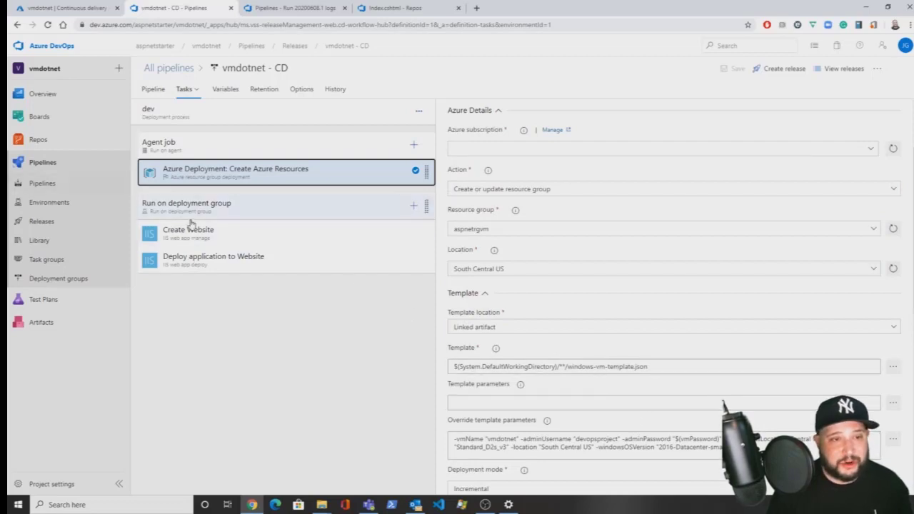
pyautogui.click(221, 208)
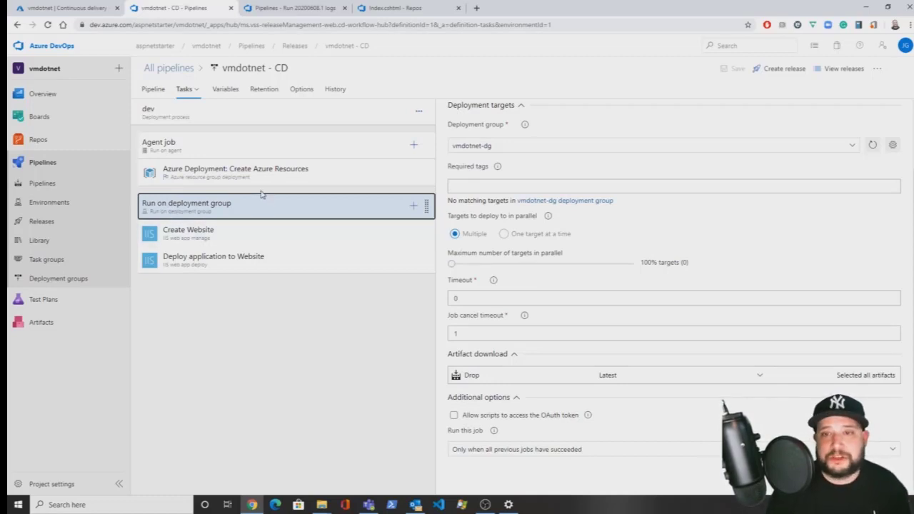
pyautogui.click(216, 237)
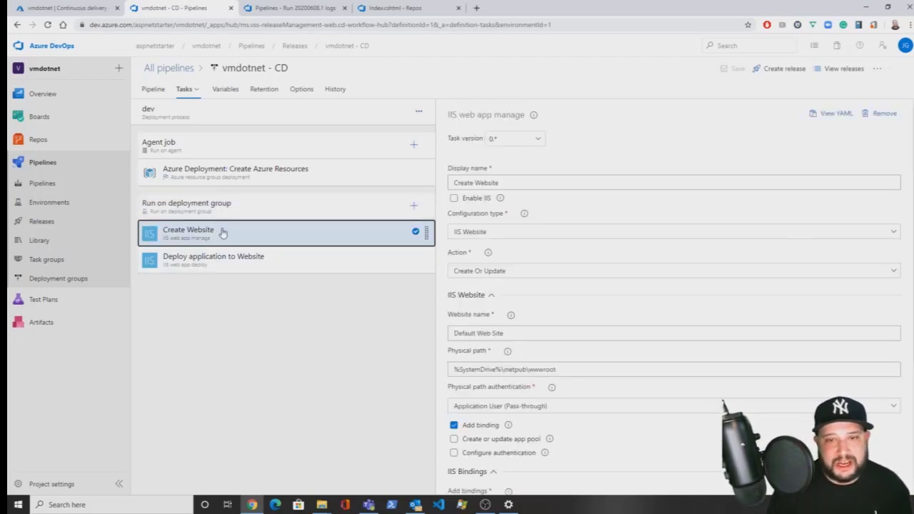
pyautogui.click(261, 254)
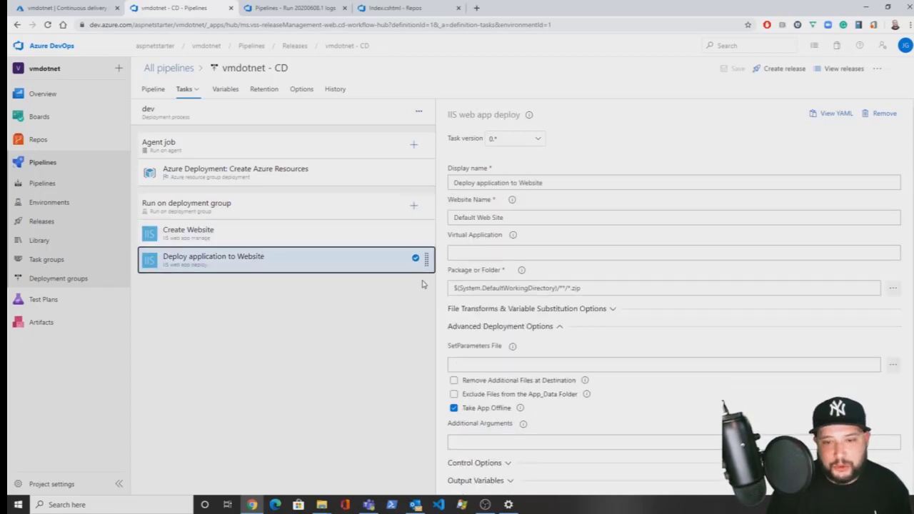
# - Review the variables, retention settings, options and change history of the vmdotnet - CD release pipeline
pyautogui.click(226, 89)
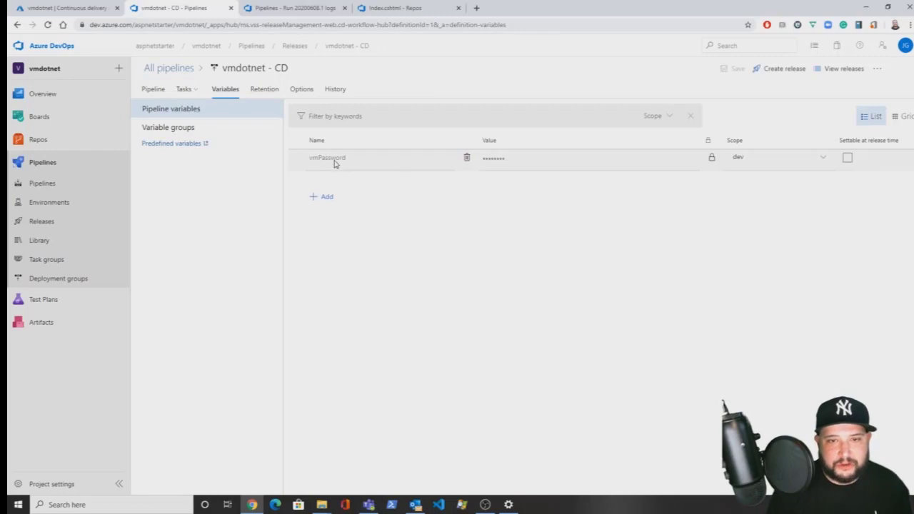
pyautogui.click(277, 93)
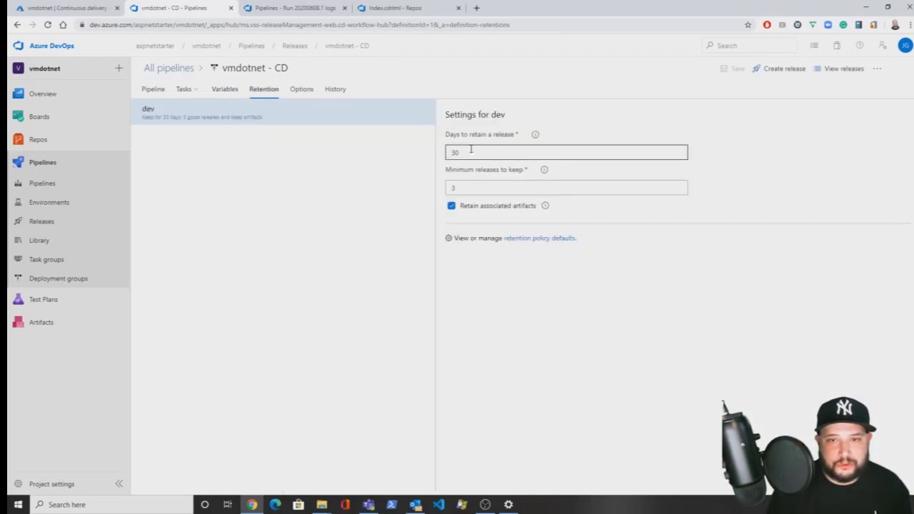
pyautogui.click(301, 93)
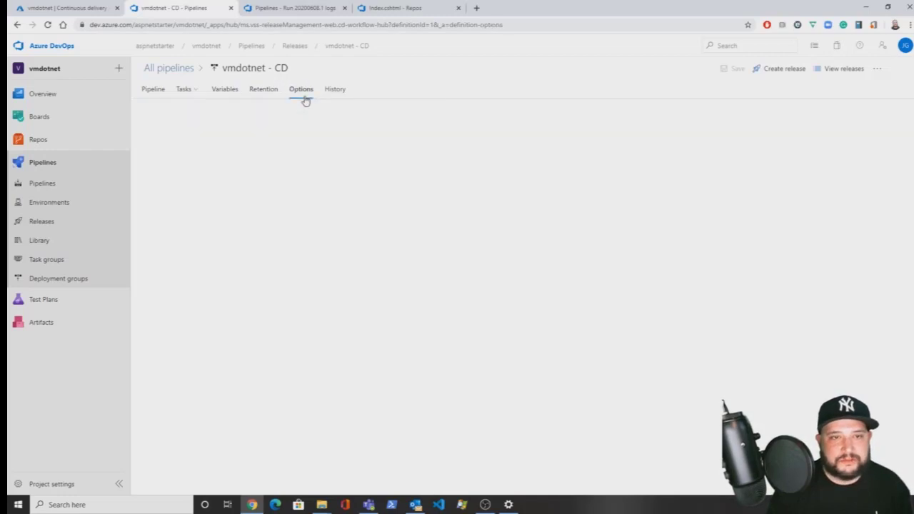
pyautogui.click(343, 93)
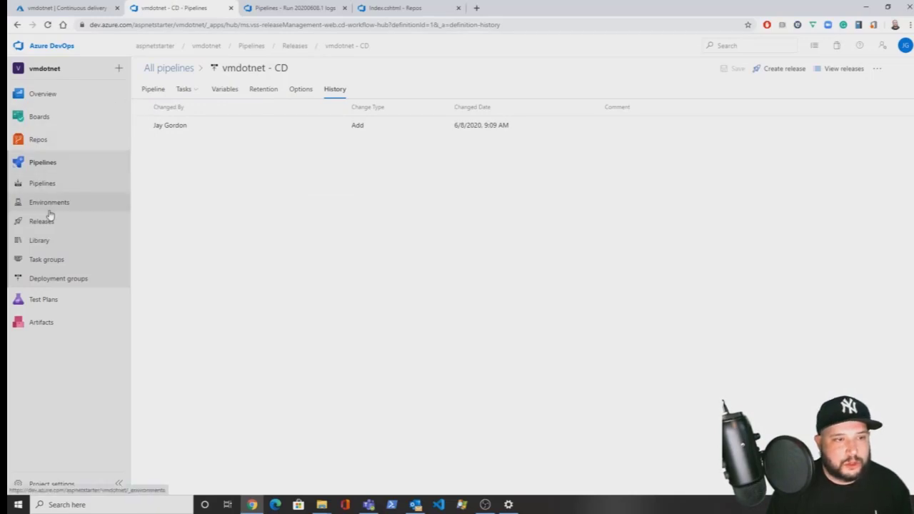
# - View the dev stage logs of Release-1 from the vmdotnet - CD releases list and check the build run's logs
pyautogui.click(44, 185)
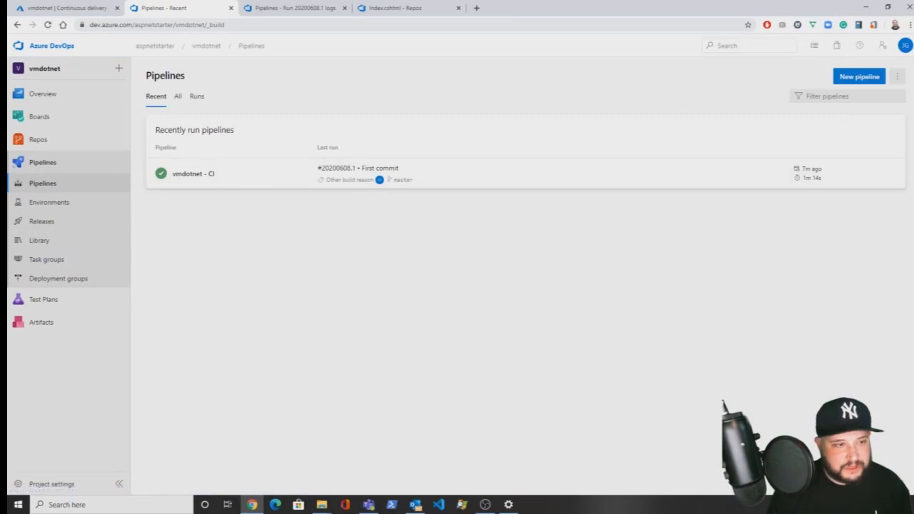
pyautogui.click(46, 225)
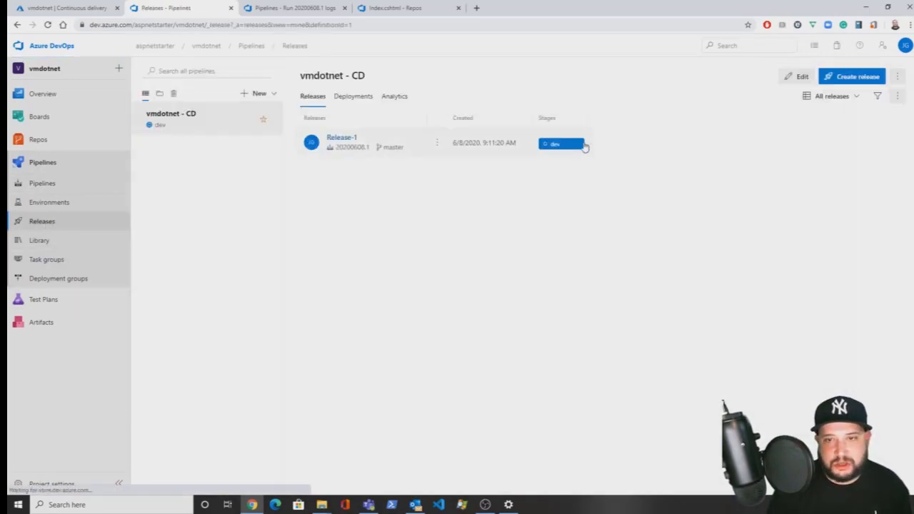
pyautogui.click(561, 144)
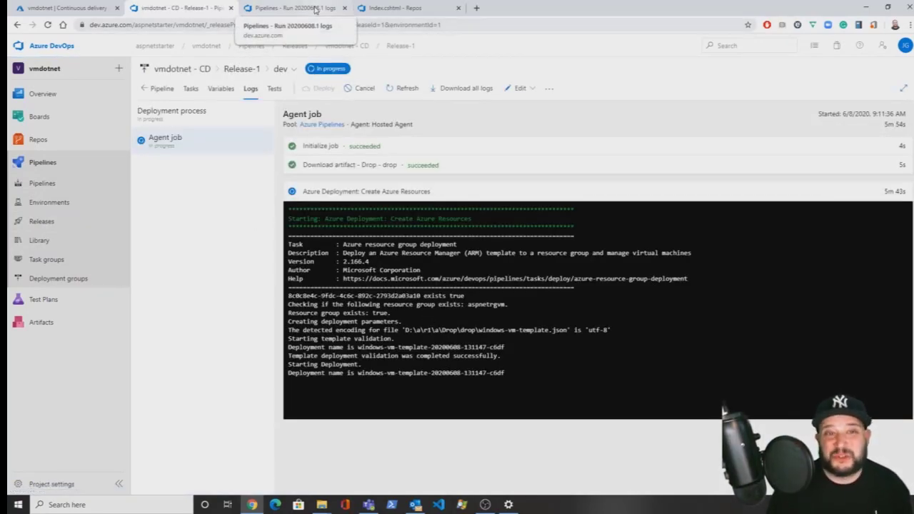
pyautogui.click(314, 9)
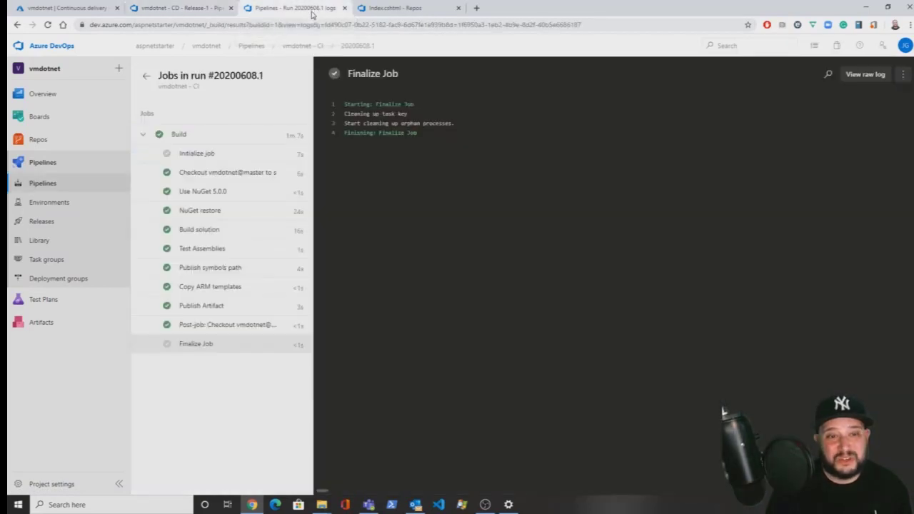
# - Return to the vmdotnet DevOps Starter dashboard in the Azure portal and open the application endpoint
pyautogui.click(74, 9)
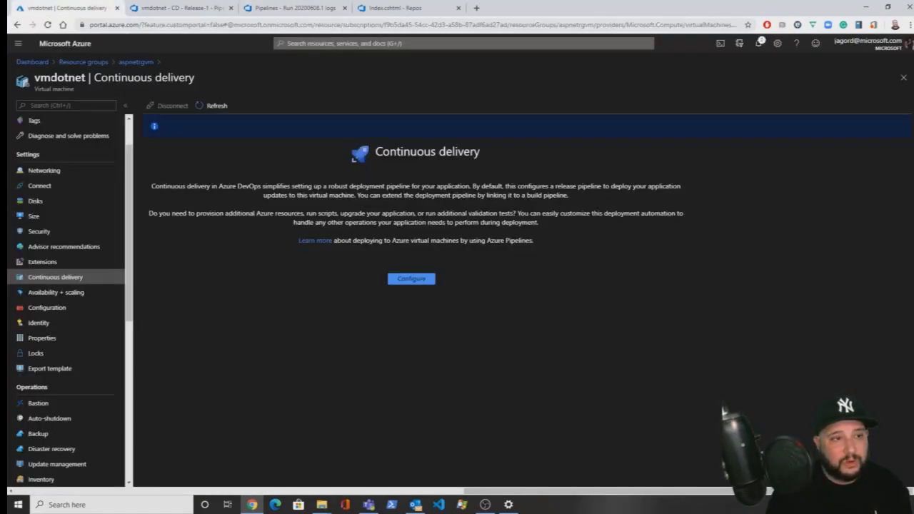
pyautogui.rightClick(19, 25)
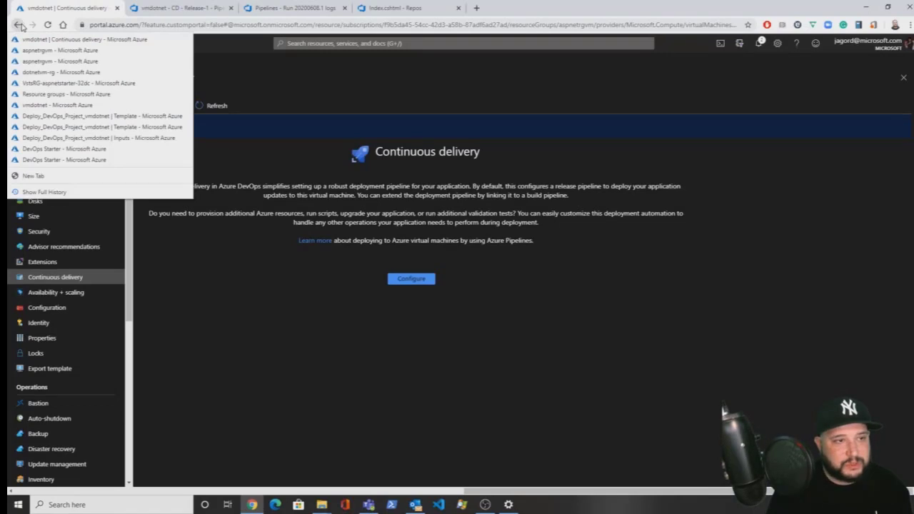
pyautogui.click(61, 105)
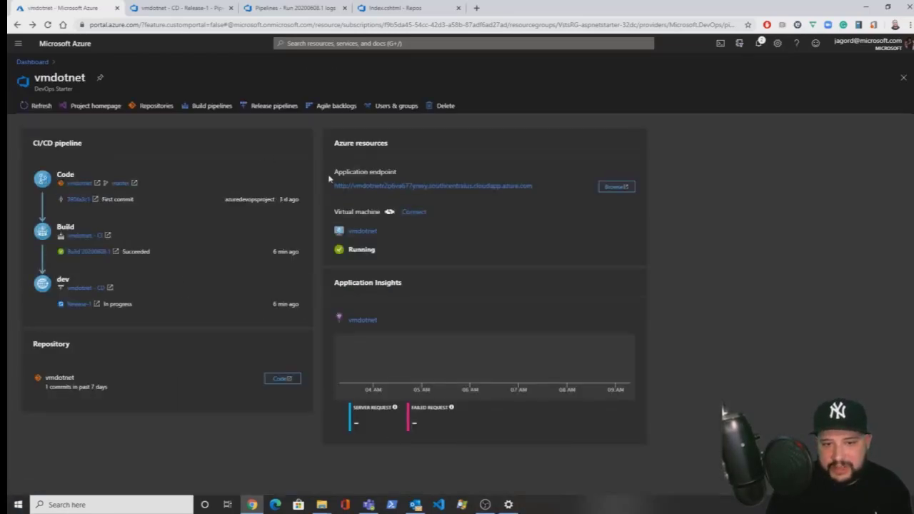
pyautogui.moveTo(329, 179); pyautogui.dragTo(419, 181)
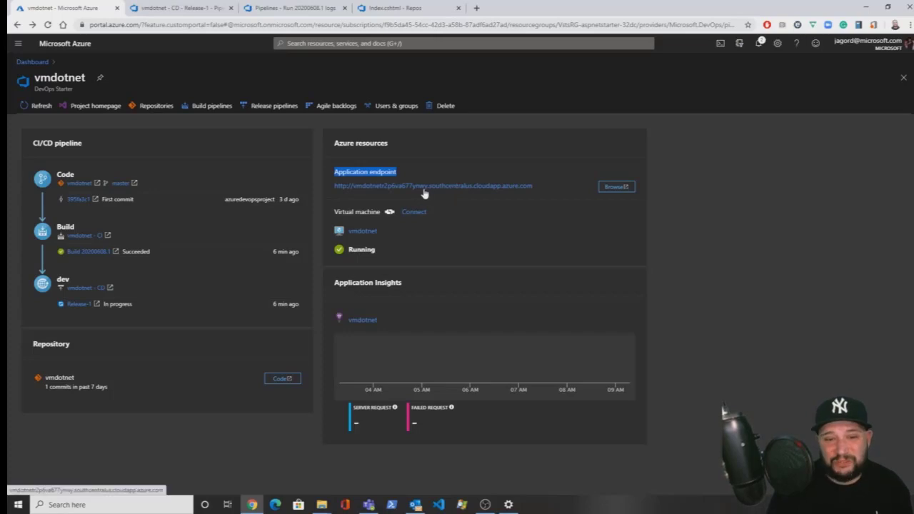
pyautogui.click(352, 188)
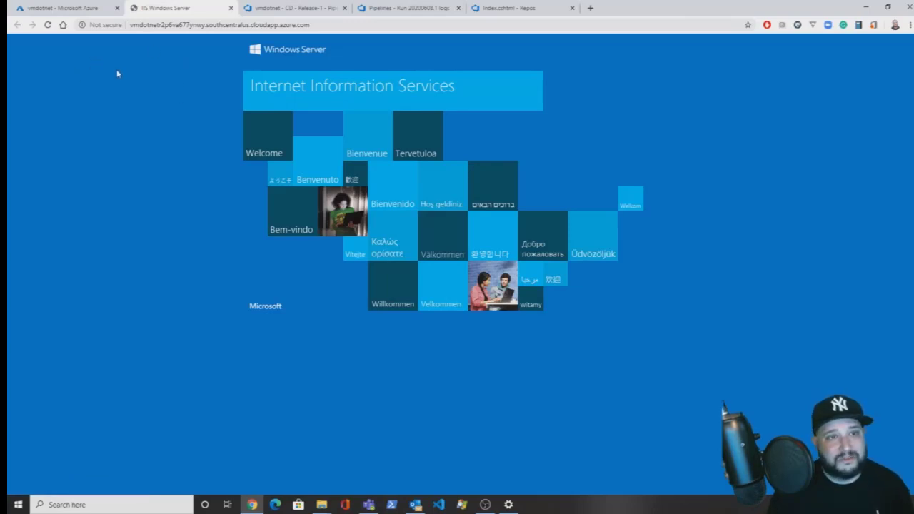
# - Close the browser page showing the logs of build run #20200608.1
pyautogui.click(499, 8)
pyautogui.click(391, 9)
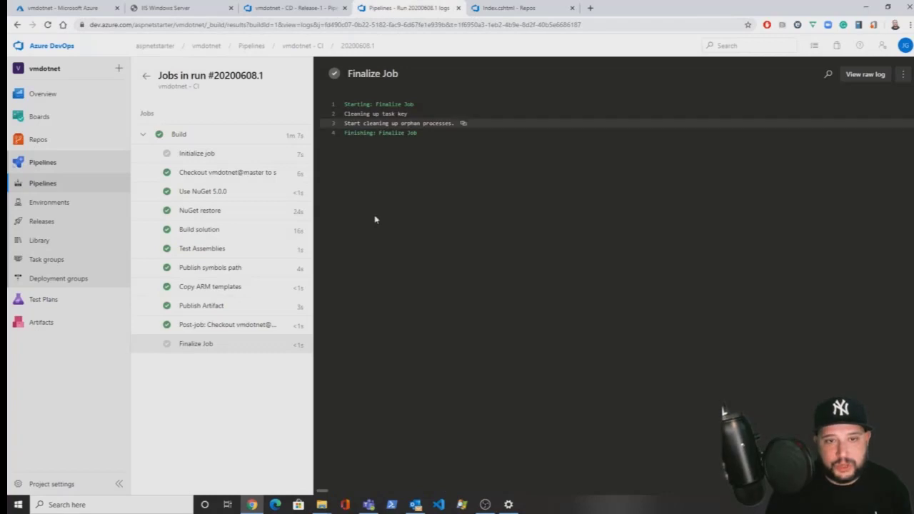
pyautogui.click(458, 8)
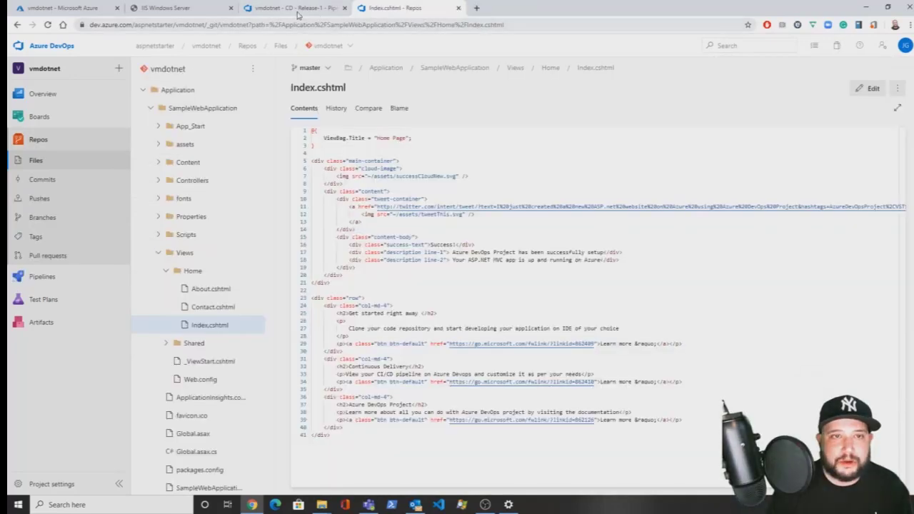
# - Examine the detailed Azure Deployment: Create Azure Resources log in Release-1's dev stage, and close the log view
pyautogui.click(298, 8)
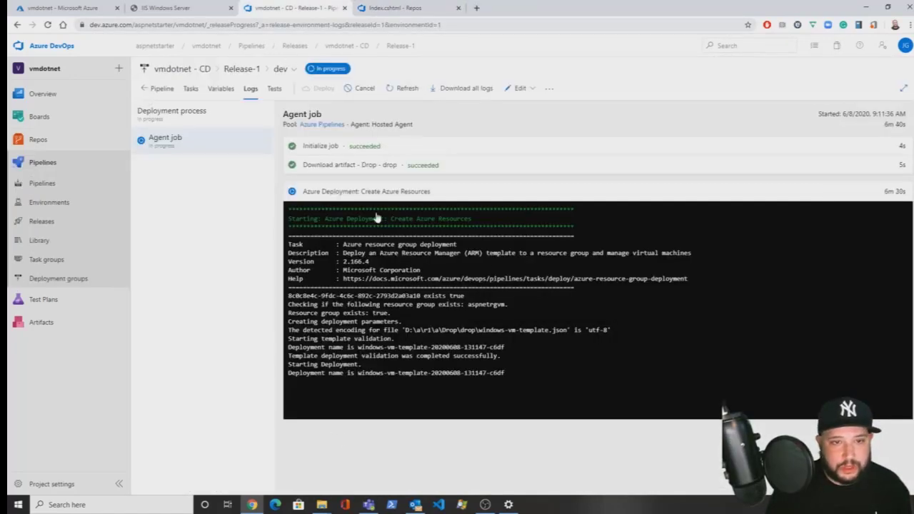
pyautogui.click(327, 191)
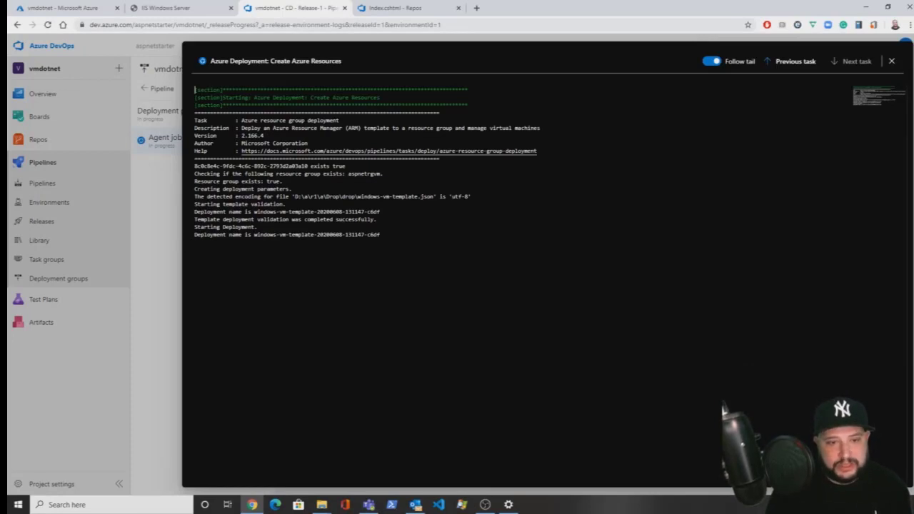
pyautogui.moveTo(381, 234); pyautogui.dragTo(258, 227)
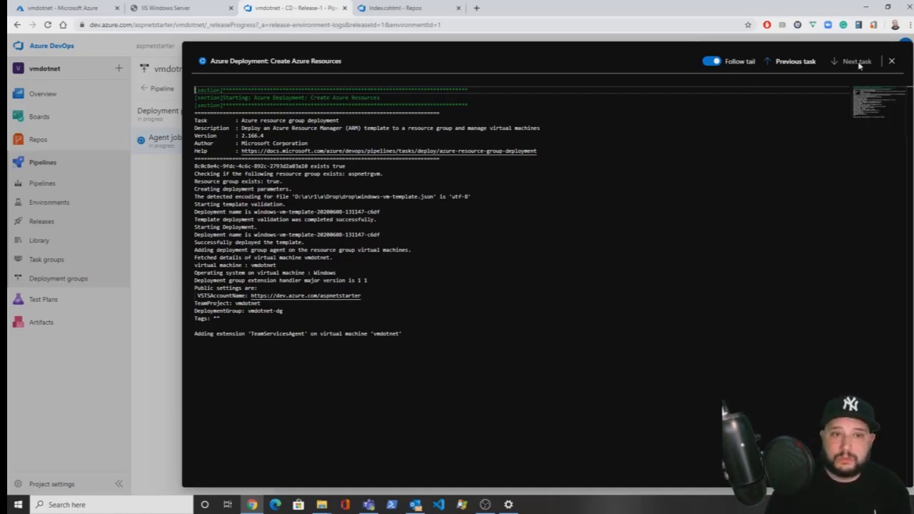
pyautogui.click(890, 62)
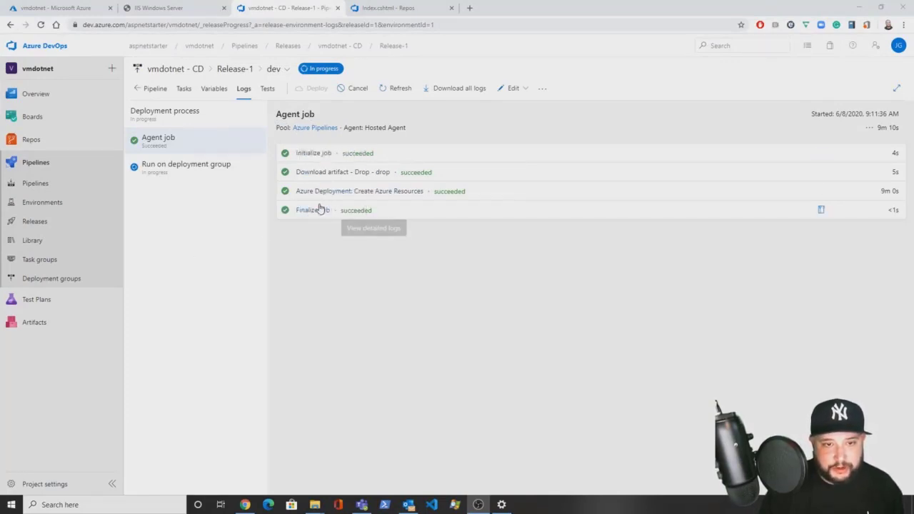
# - Compare Release-1's Agent job and Run on deployment group job, and load the logs of the deployment group's in-progress target
pyautogui.click(179, 168)
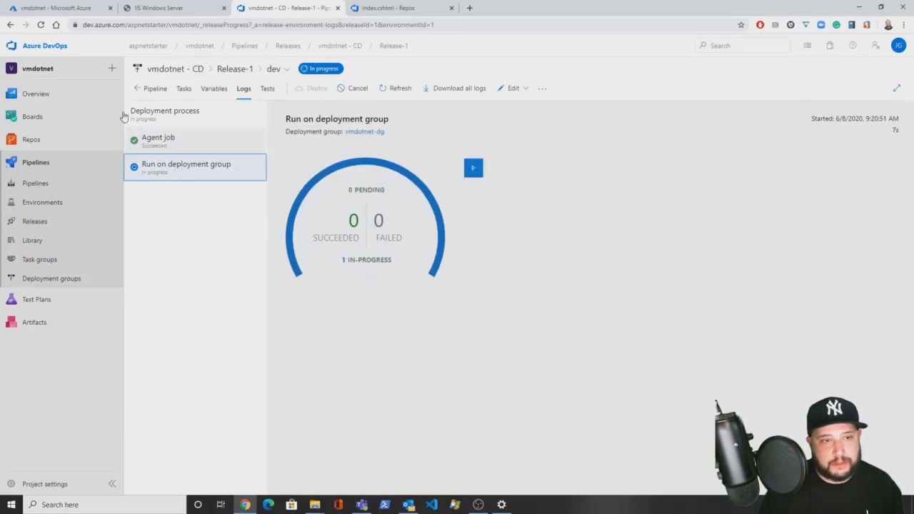
pyautogui.click(160, 140)
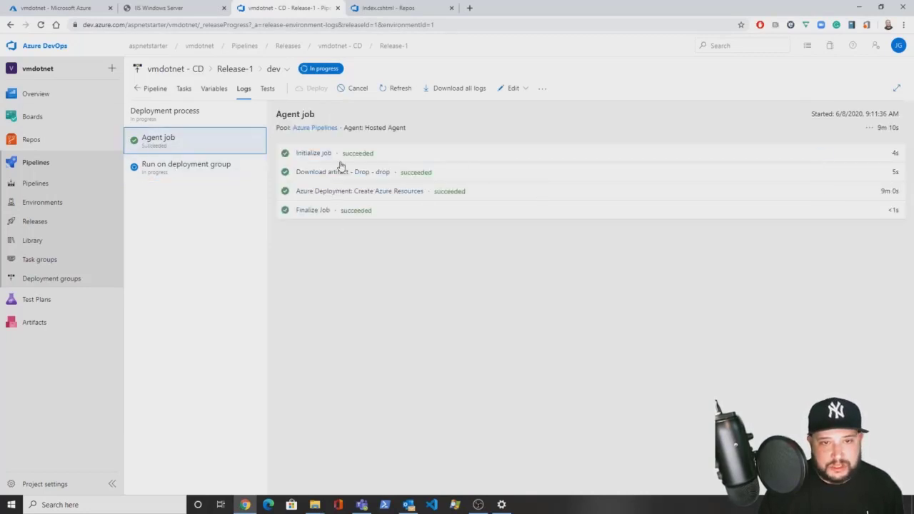
pyautogui.click(182, 169)
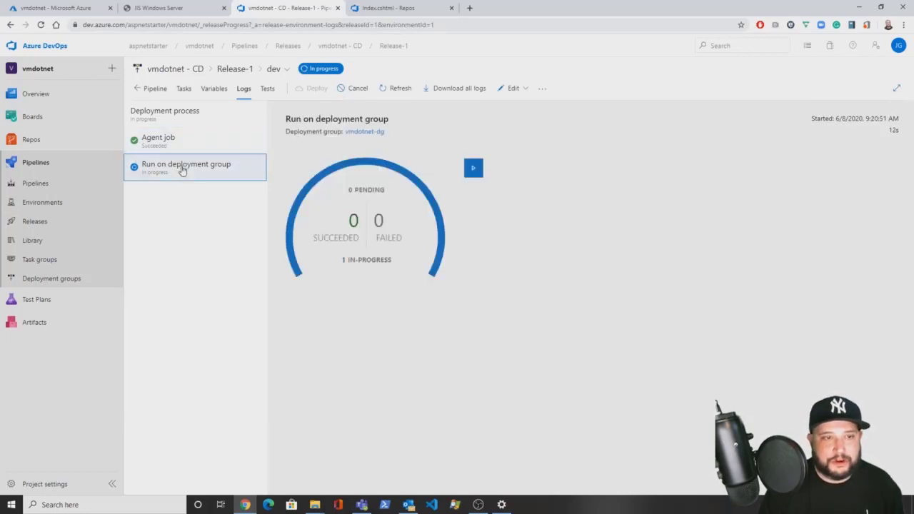
pyautogui.click(354, 260)
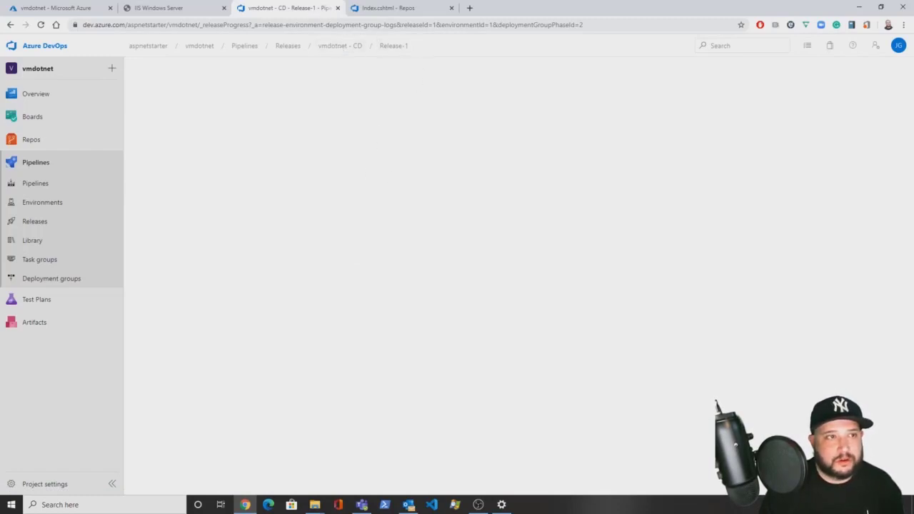
pyautogui.click(40, 26)
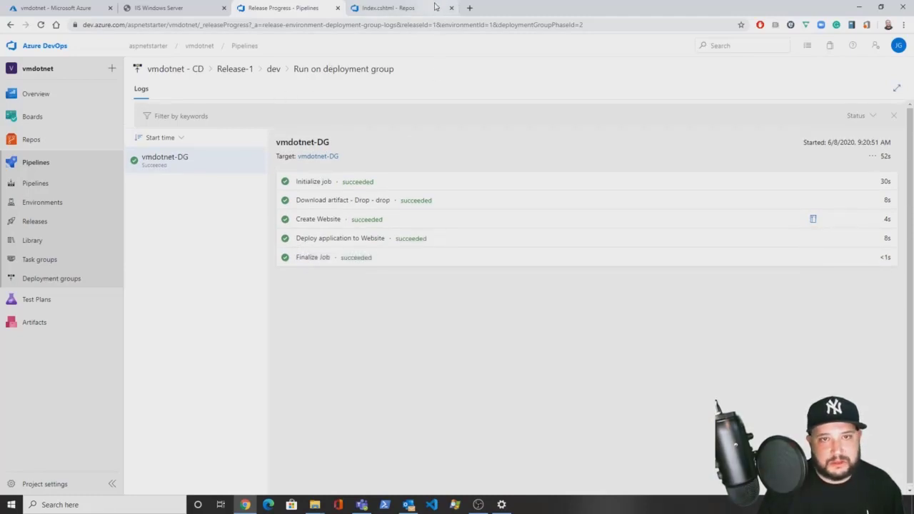
# - Reload the application endpoint page, and return to Azure DevOps to view the vmdotnet project's deployment groups
pyautogui.click(184, 13)
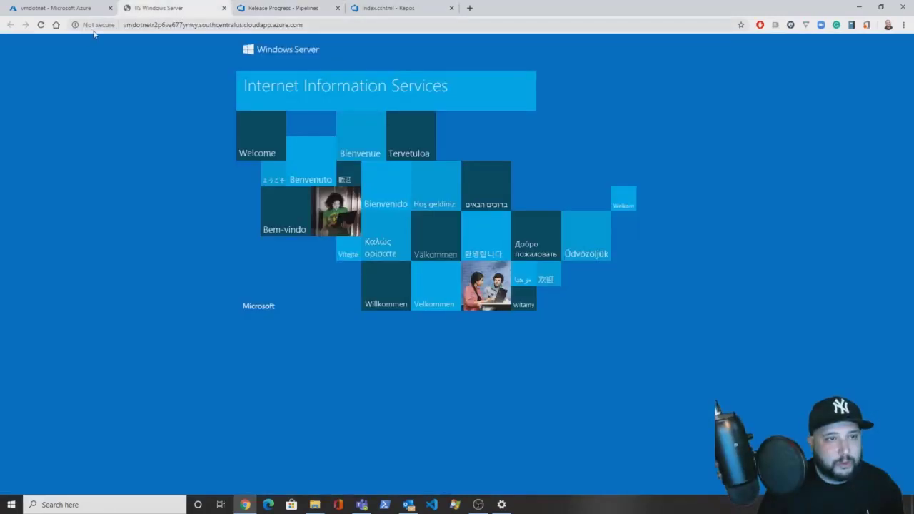
pyautogui.click(40, 25)
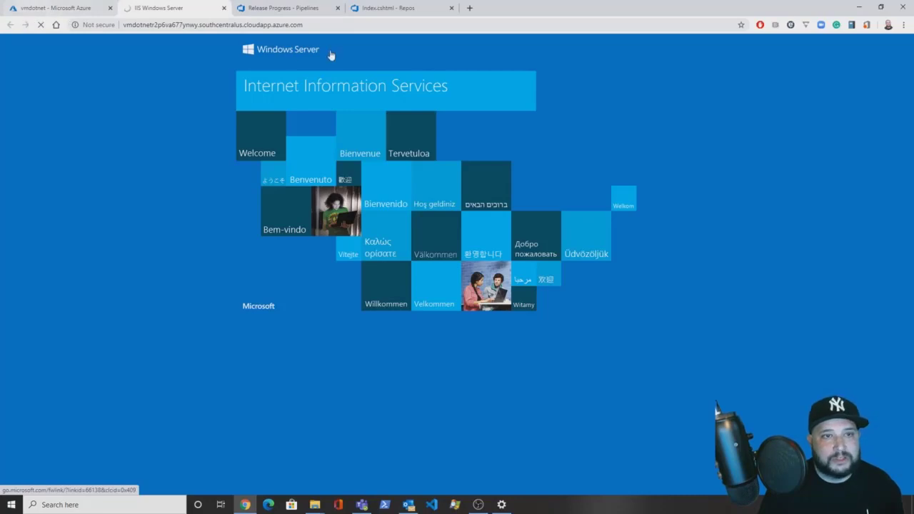
pyautogui.click(308, 11)
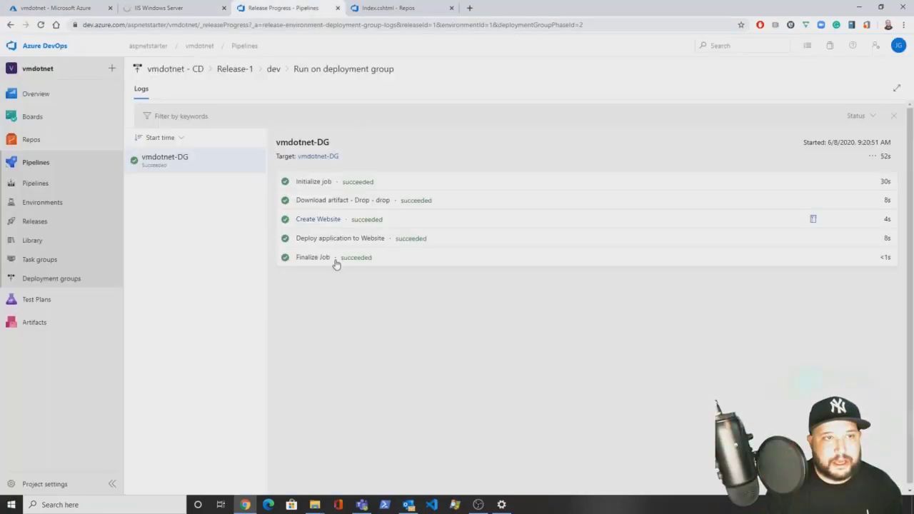
pyautogui.click(28, 281)
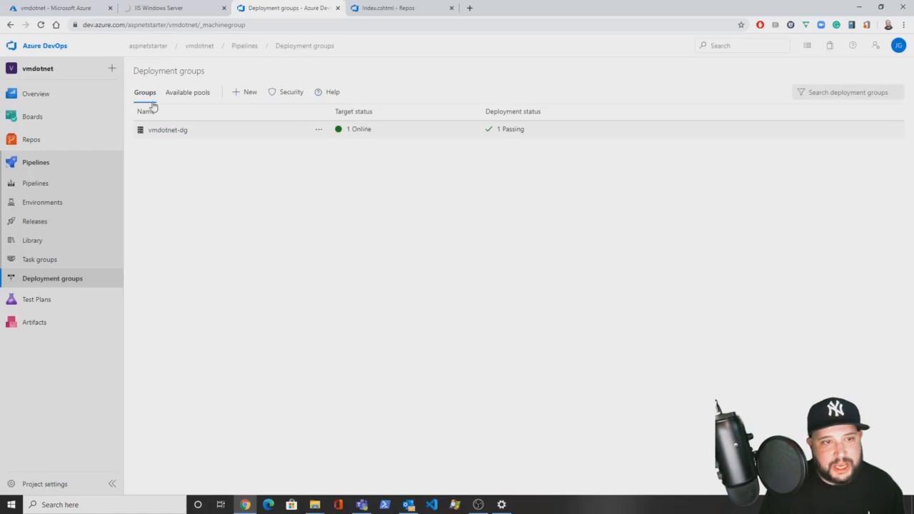
# - View the vmdotnet-DG target in the vmdotnet-dg deployment group, and reload the application endpoint page
pyautogui.click(162, 133)
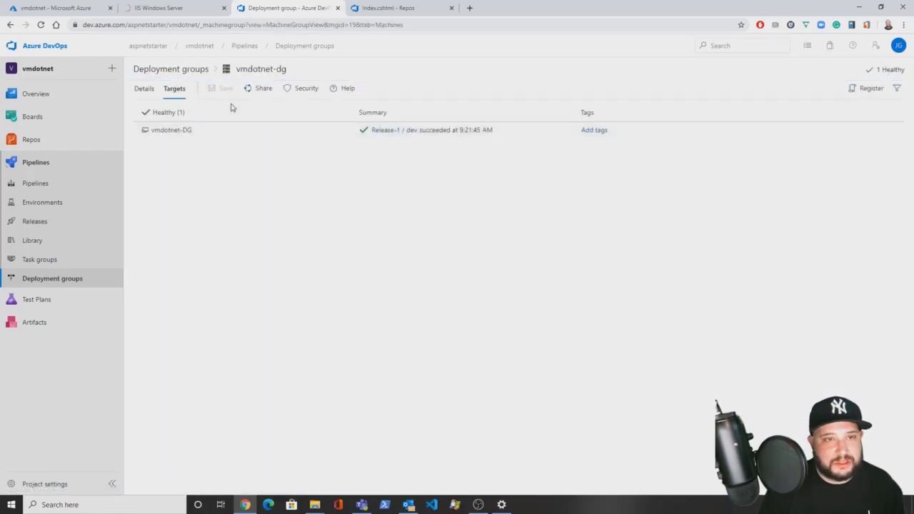
pyautogui.click(162, 133)
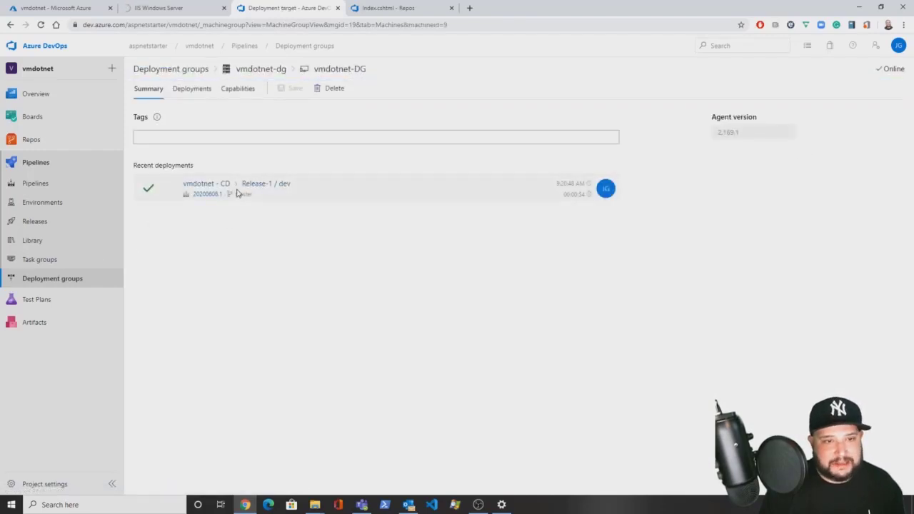
pyautogui.click(148, 6)
pyautogui.click(41, 25)
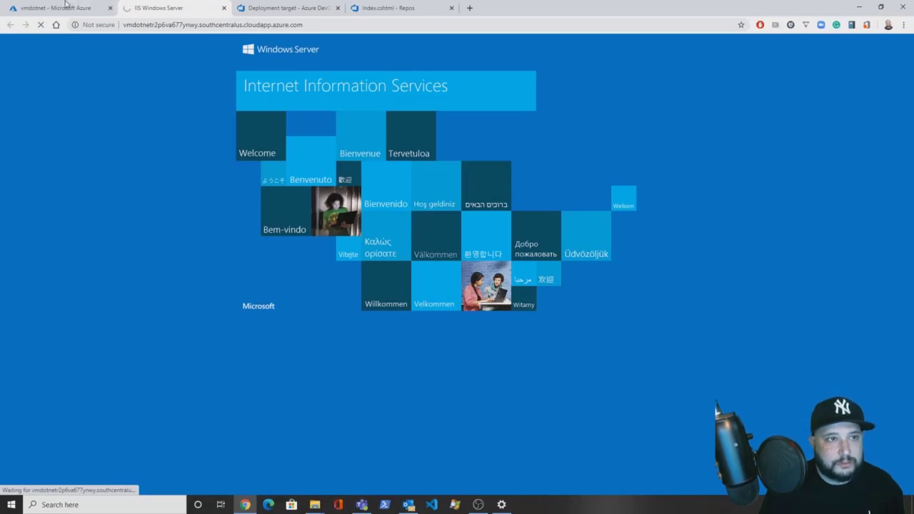
# - Open the application endpoint from the vmdotnet DevOps Starter dashboard, check the deployed home page, and close the duplicate page
pyautogui.click(36, 9)
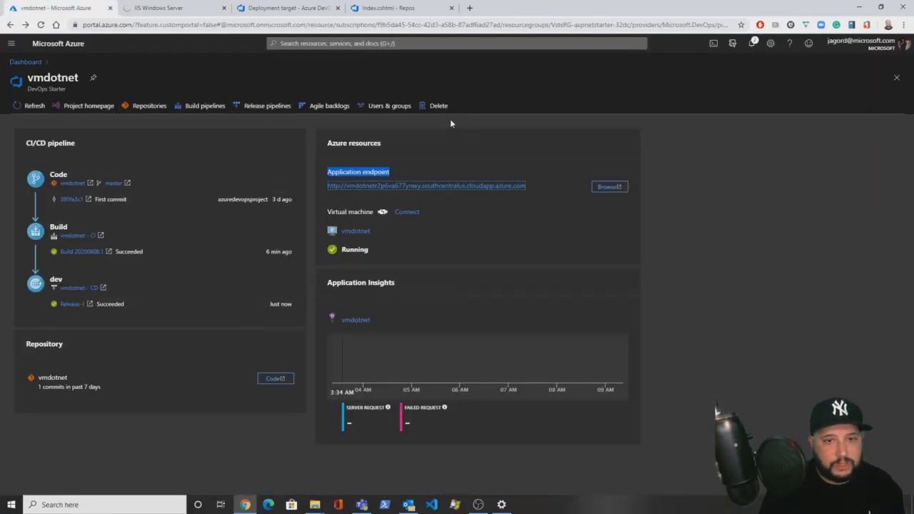
pyautogui.click(442, 186)
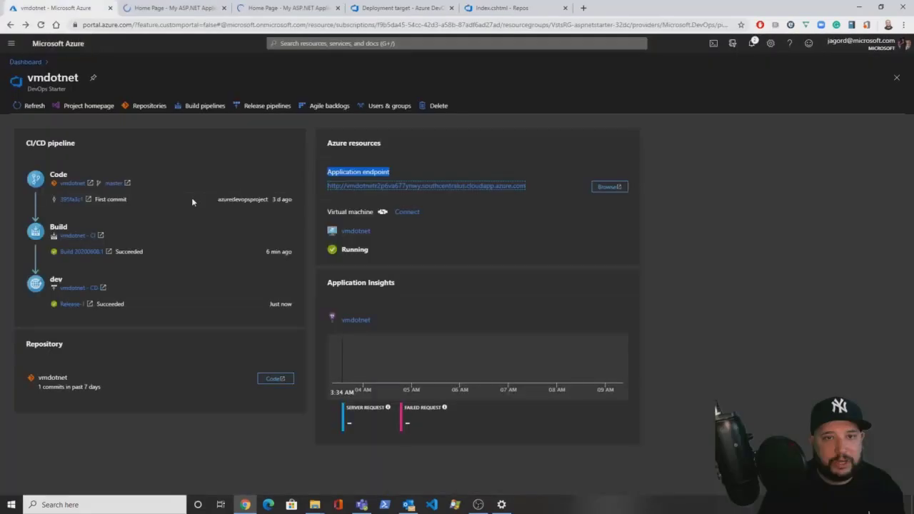
pyautogui.click(55, 8)
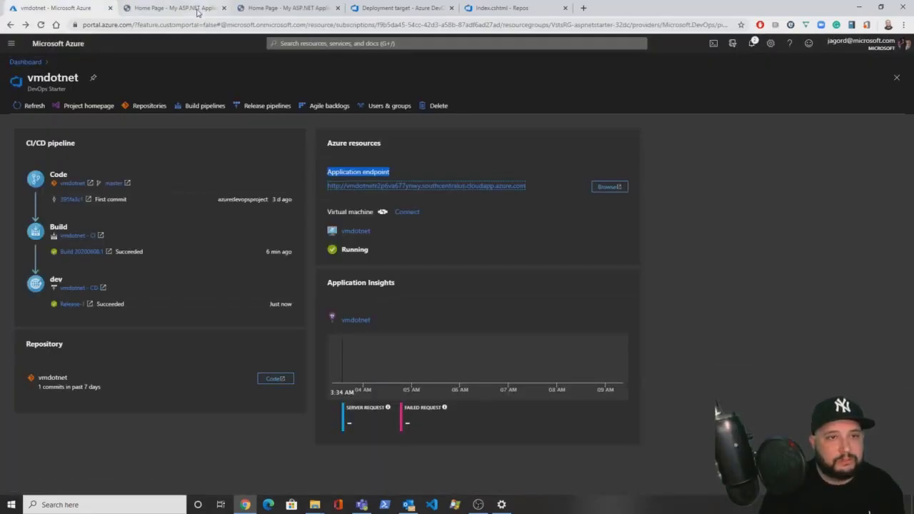
pyautogui.click(179, 8)
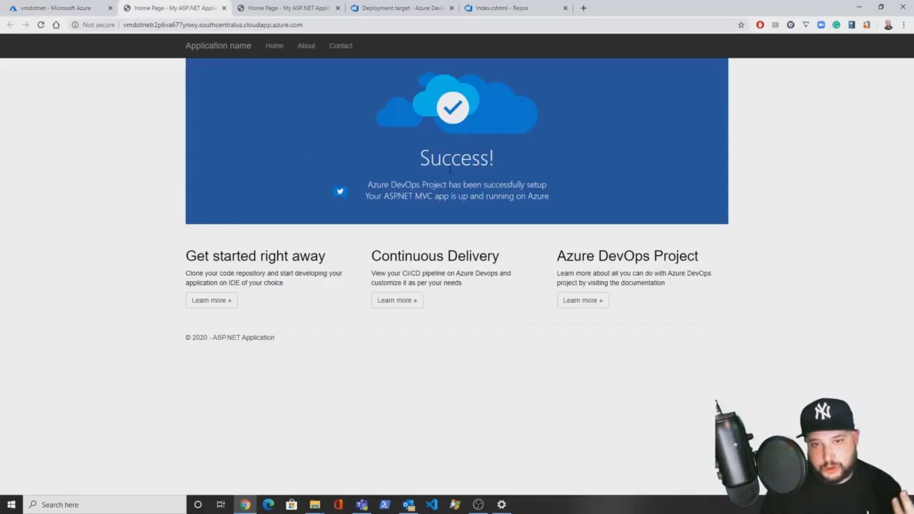
pyautogui.click(315, 8)
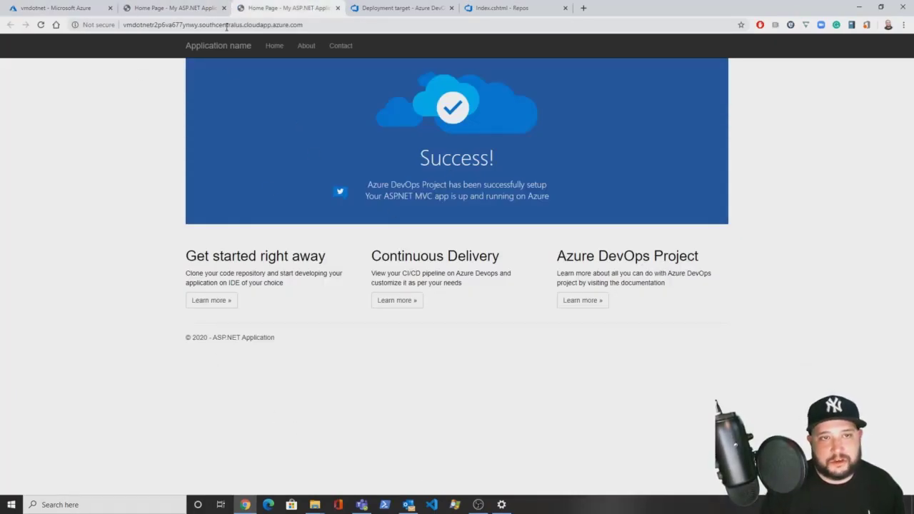
pyautogui.click(338, 7)
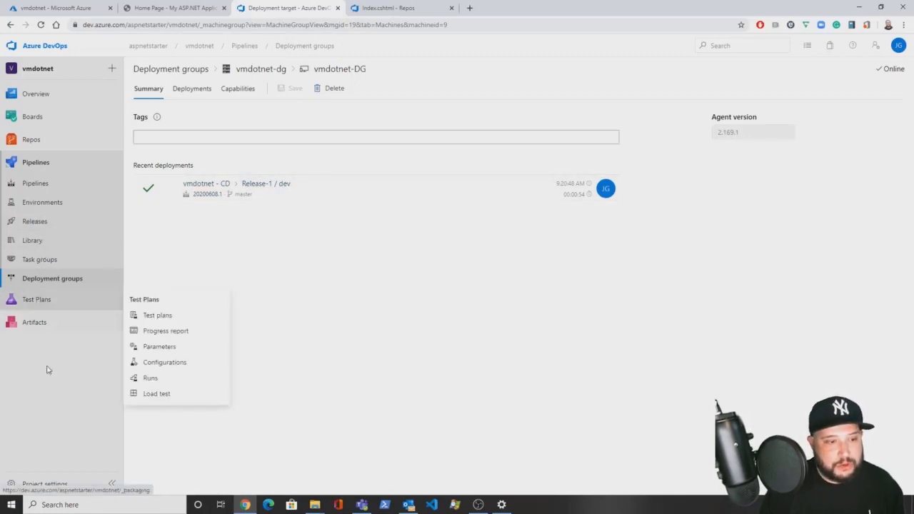
# - Review the vmdotnet project's agent pools and the pool types offered for a new pool, and dismiss the form without adding one
pyautogui.click(11, 484)
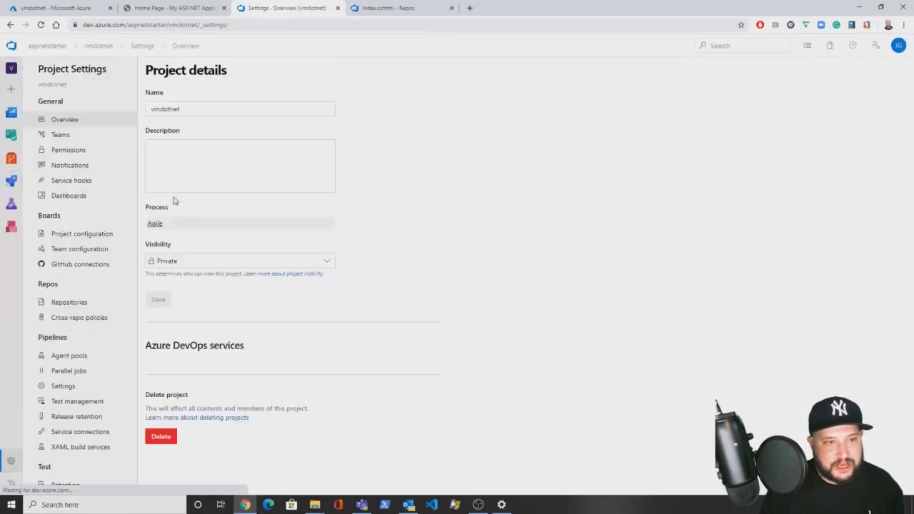
pyautogui.click(76, 357)
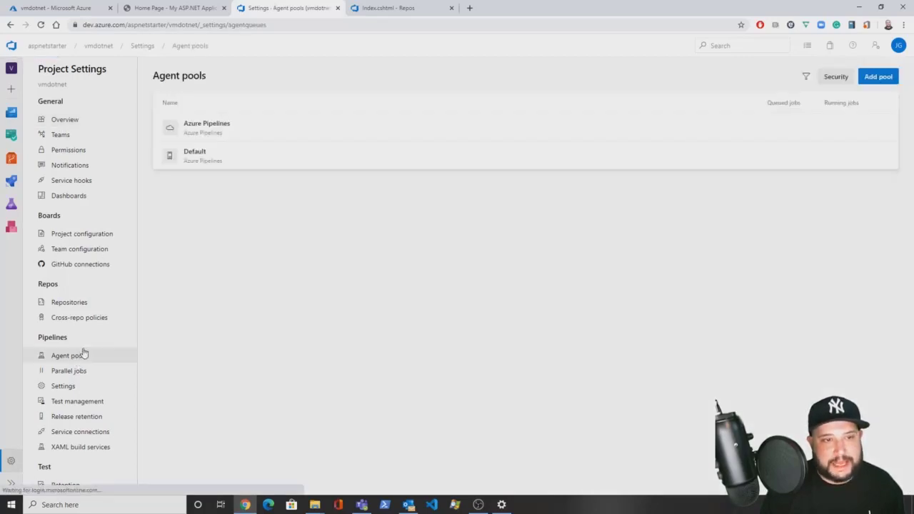
pyautogui.click(879, 80)
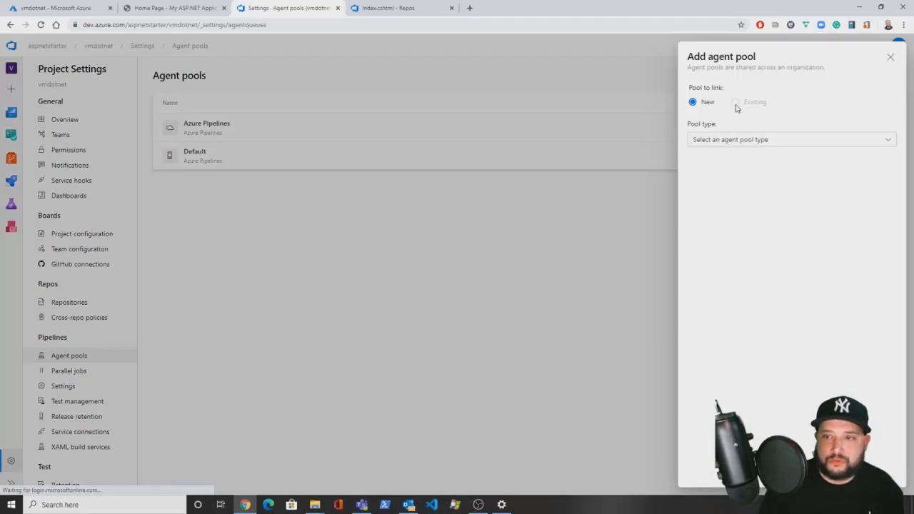
pyautogui.click(722, 140)
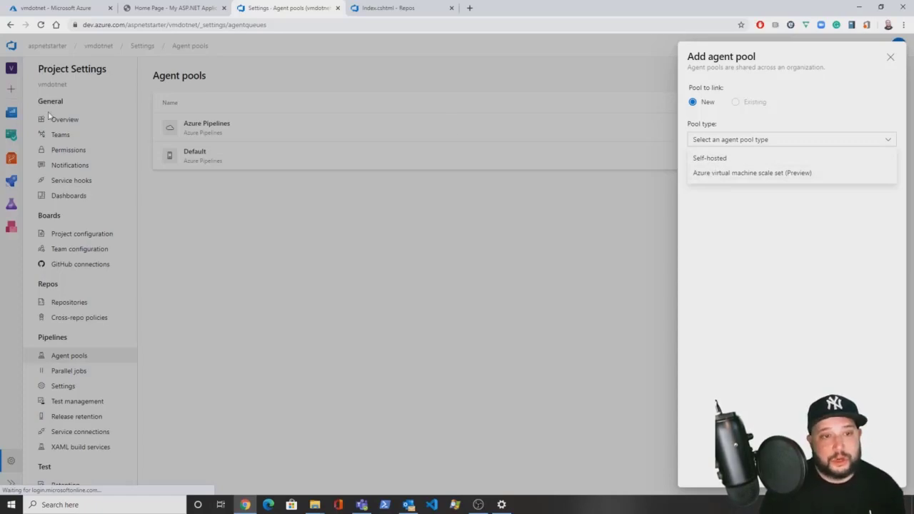
pyautogui.click(510, 365)
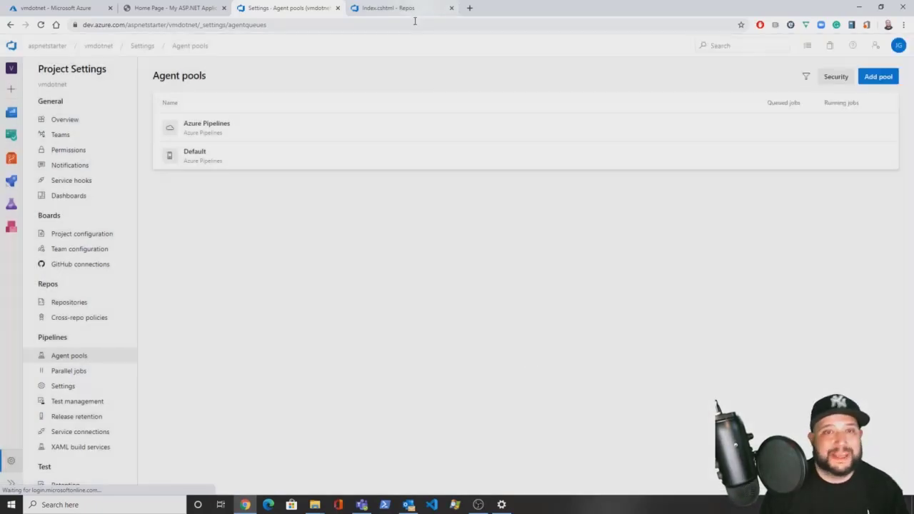
# - Compare the repository's Index.cshtml source with the deployed home page, and return to the source file
pyautogui.click(408, 8)
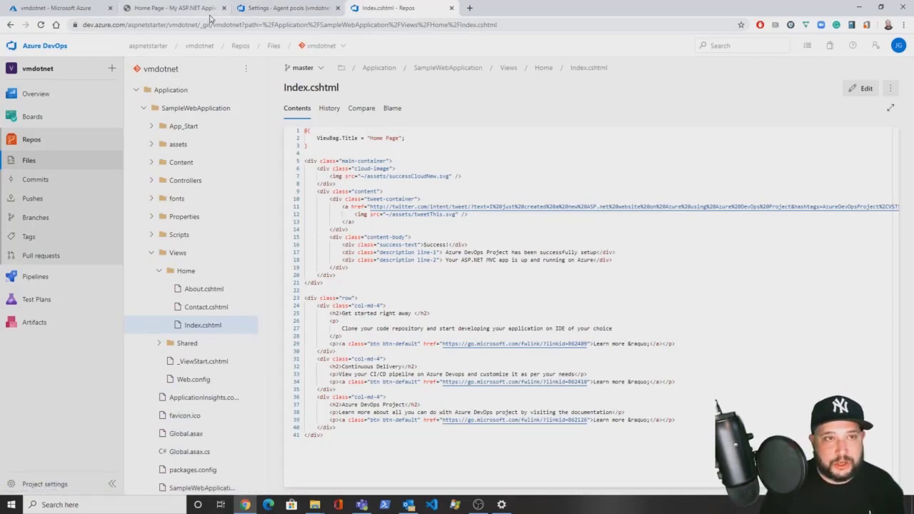
pyautogui.click(174, 9)
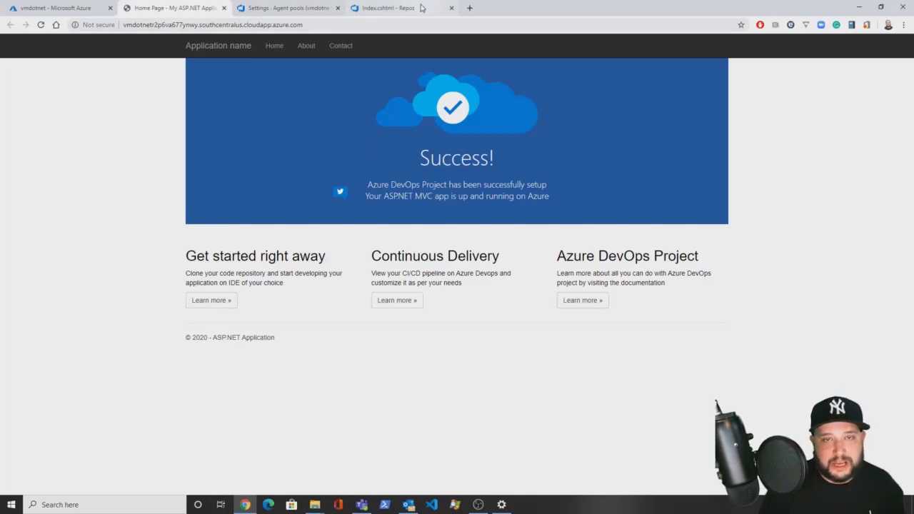
pyautogui.click(390, 8)
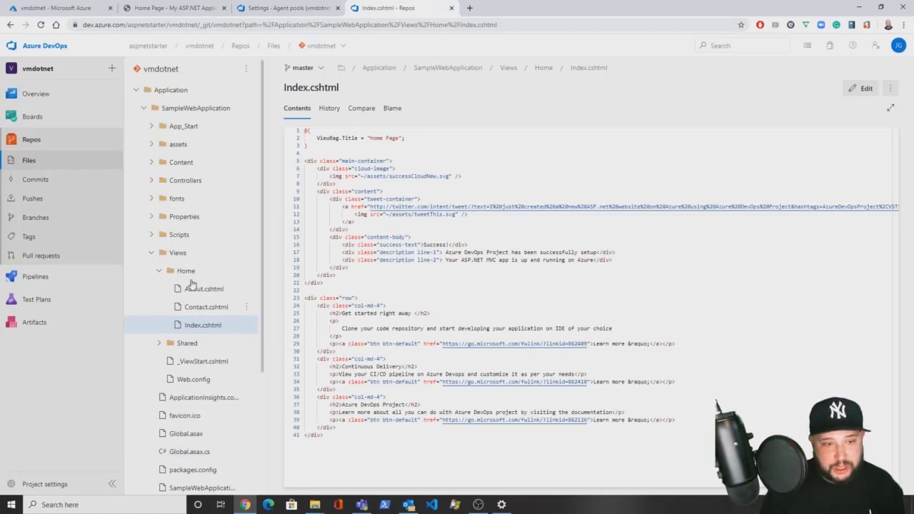
# - Edit Index.cshtml, appending ", Great Work", the author's first name and an exclamation mark to the "description line-1" text
pyautogui.click(862, 89)
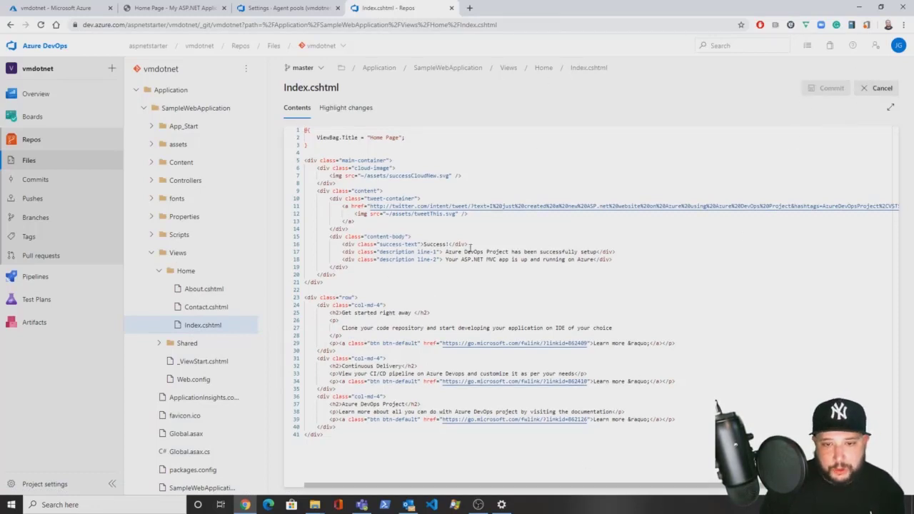
pyautogui.click(598, 251)
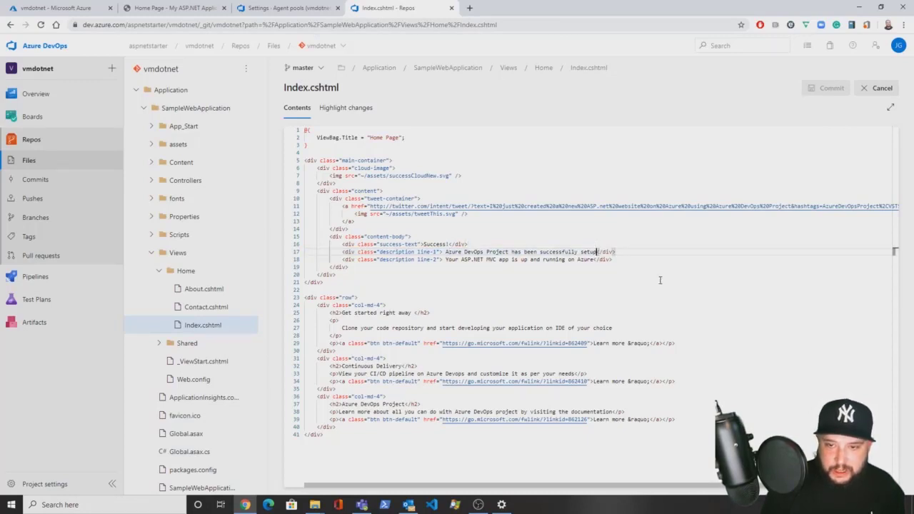
pyautogui.write('!.')
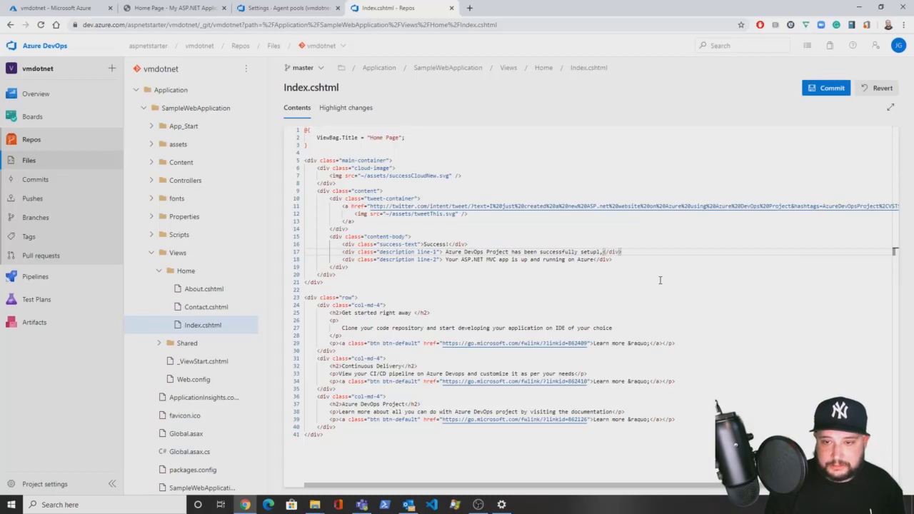
pyautogui.press('BackSpace')
pyautogui.press('BackSpace')
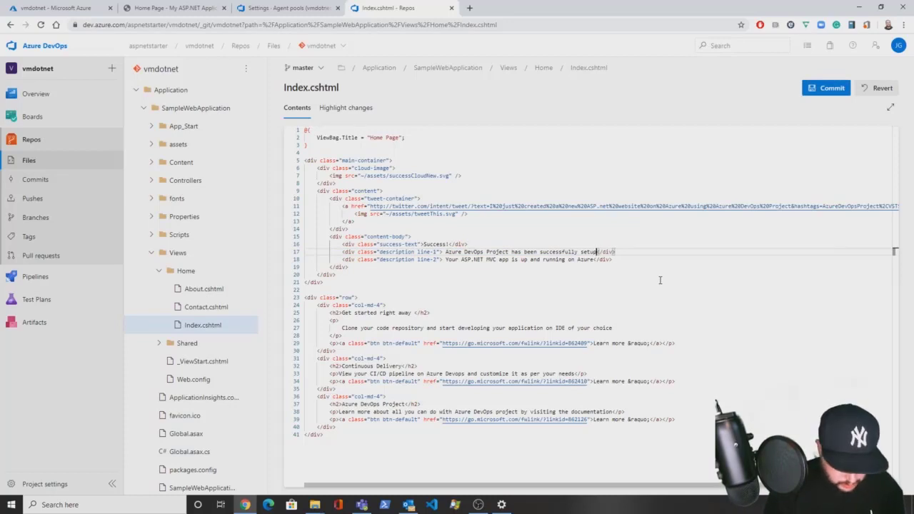
pyautogui.write(', Great w')
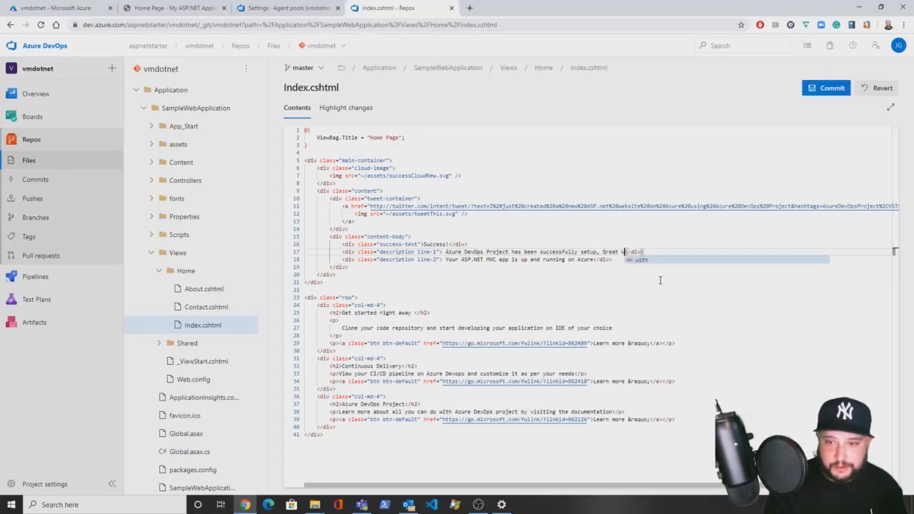
pyautogui.write('ork Jay!')
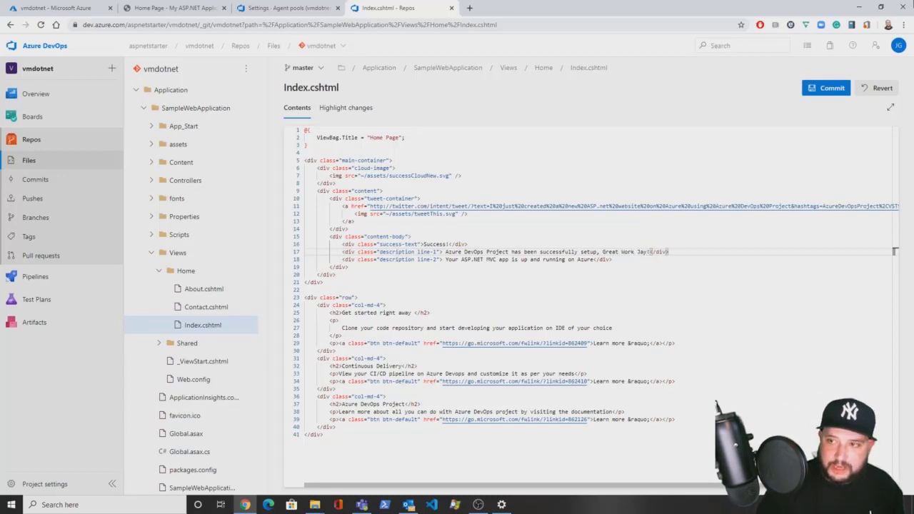
# - Commit the Index.cshtml edit to master with the comment "Updated Index.cshtml", and open the new commit's details
pyautogui.click(823, 87)
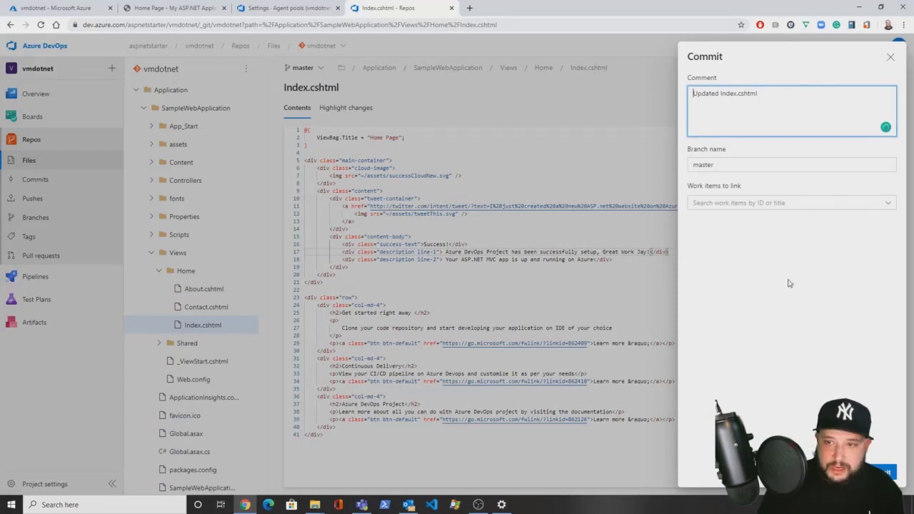
pyautogui.click(893, 470)
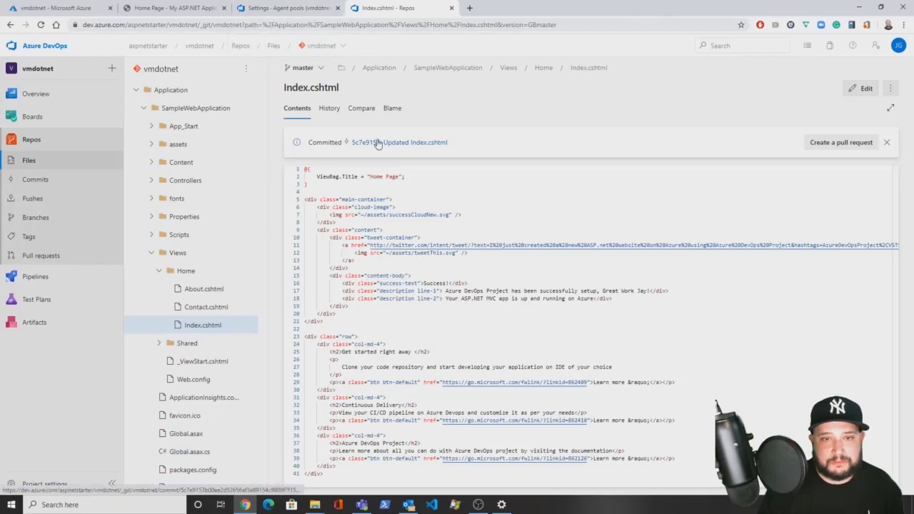
pyautogui.click(336, 153)
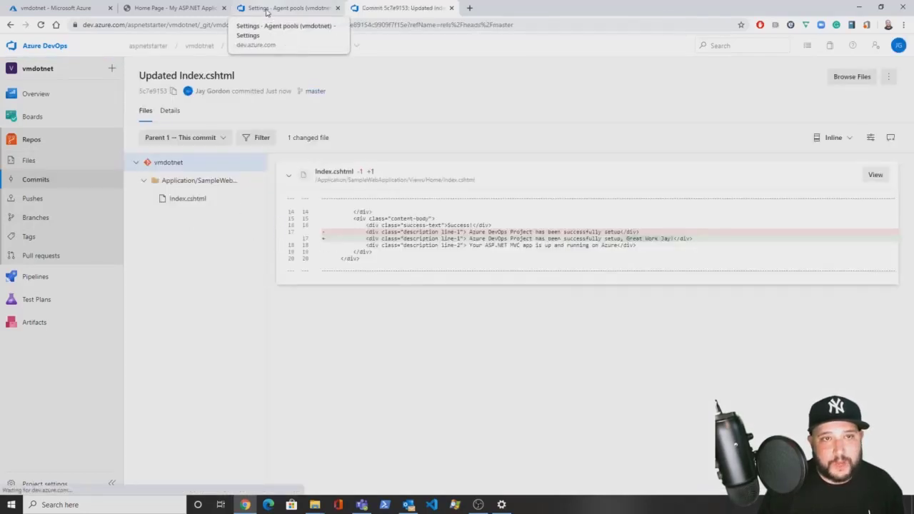
# - Refresh the vmdotnet DevOps Starter dashboard, and open the Build job of the triggered run 20200608.2
pyautogui.click(65, 6)
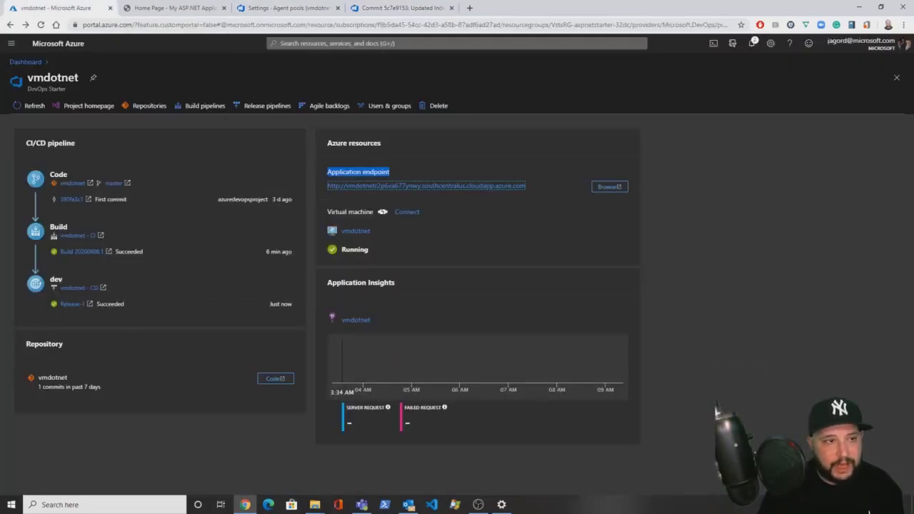
pyautogui.click(20, 111)
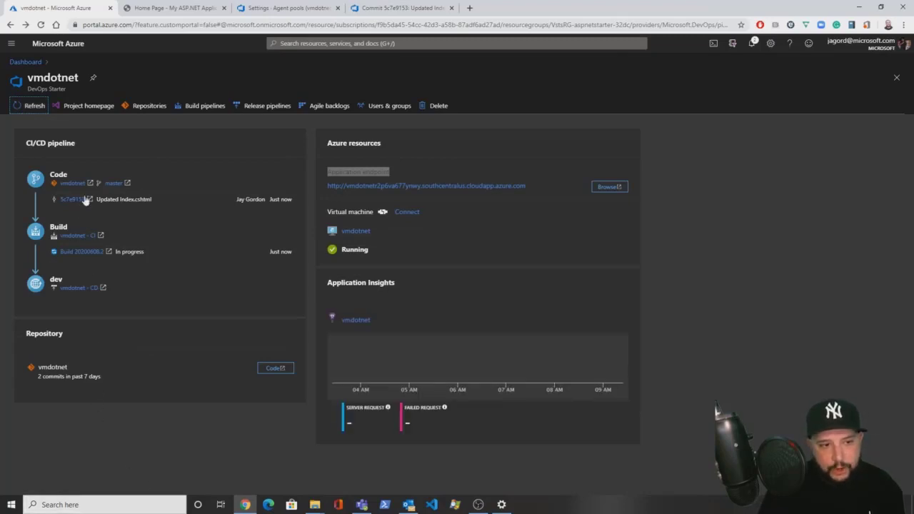
pyautogui.moveTo(96, 200); pyautogui.dragTo(218, 202)
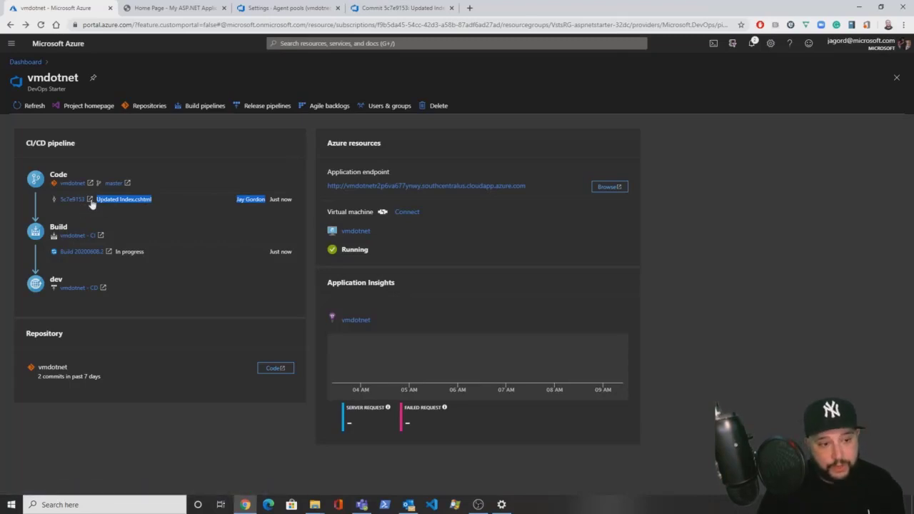
pyautogui.click(78, 252)
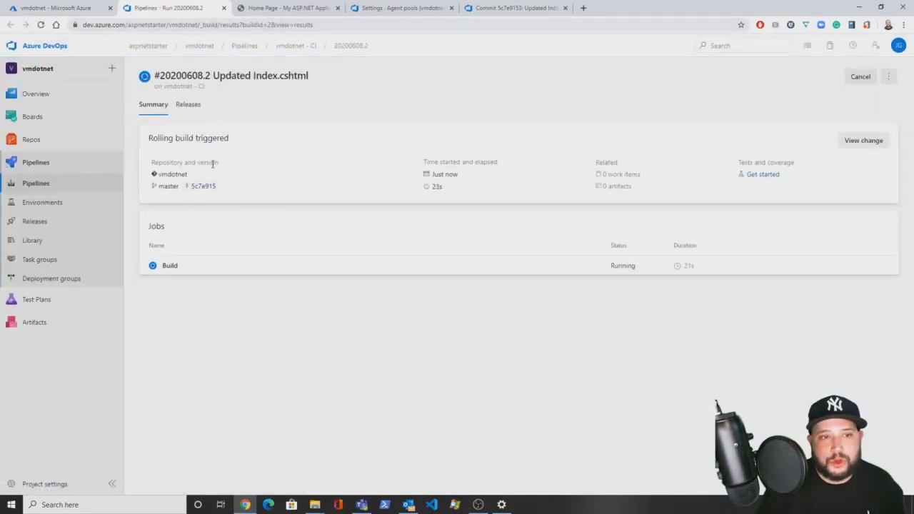
pyautogui.click(166, 263)
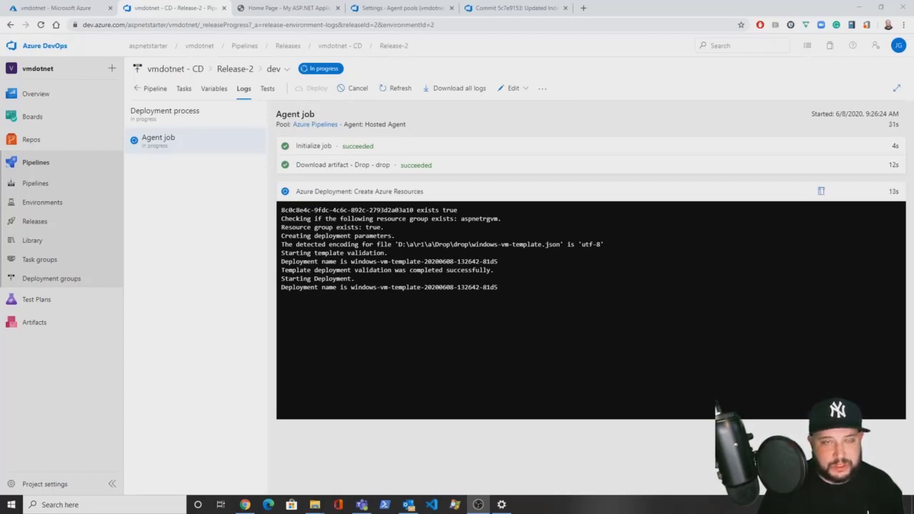
# - Review the changed lines in the Updated Index.cshtml commit, and return to the logs of Release-2's dev stage
pyautogui.click(397, 10)
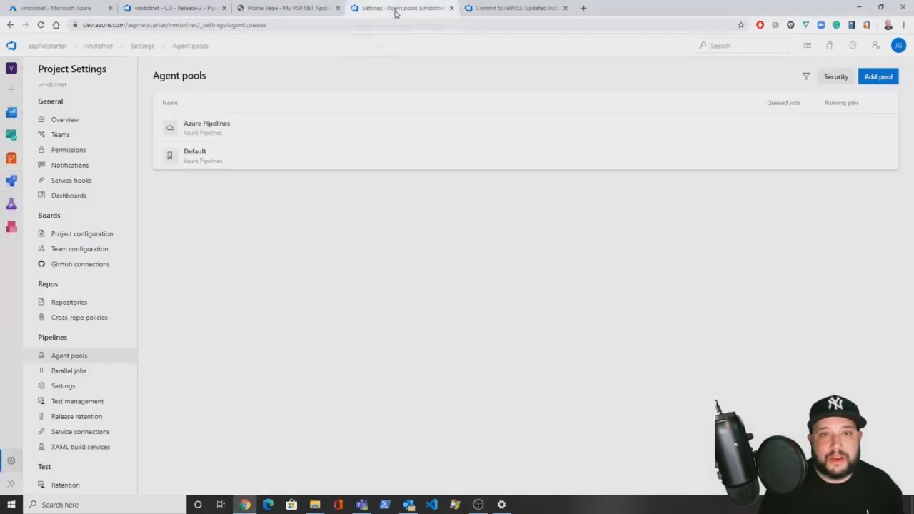
pyautogui.click(535, 8)
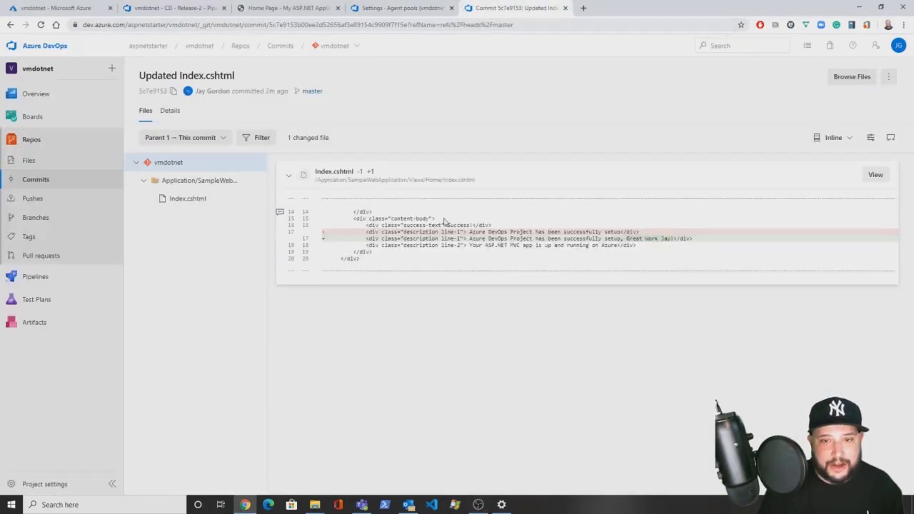
pyautogui.moveTo(714, 243); pyautogui.dragTo(310, 222)
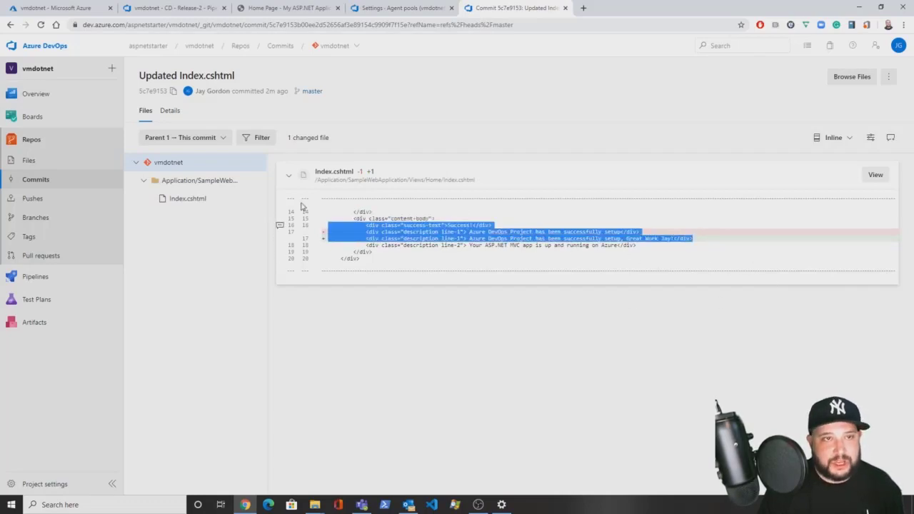
pyautogui.click(154, 8)
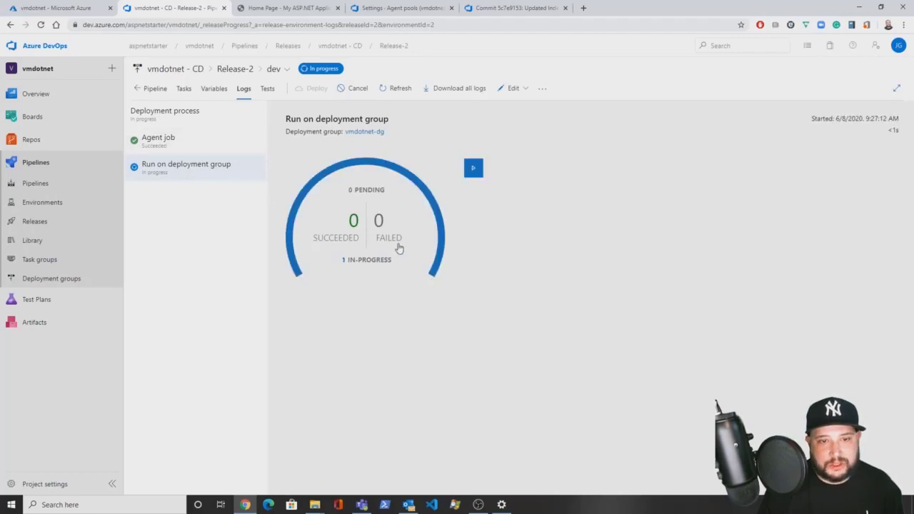
# - Check the deployment group job's progress, return to the Release-2 pipeline overview, and reopen the logs of its dev stage
pyautogui.click(333, 227)
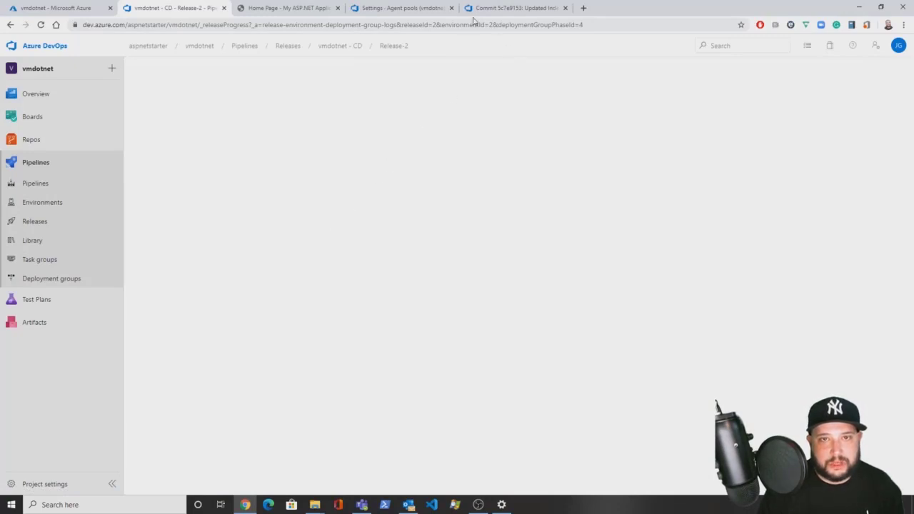
pyautogui.click(390, 47)
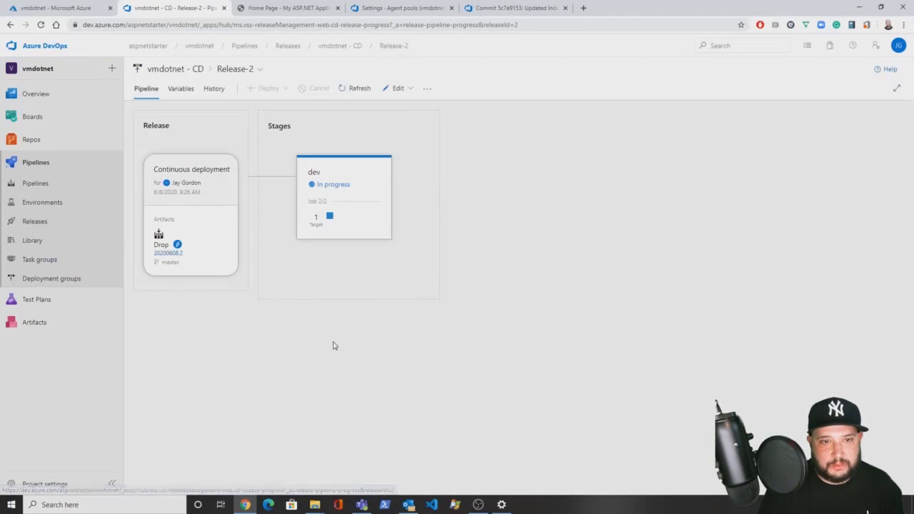
pyautogui.moveTo(314, 177)
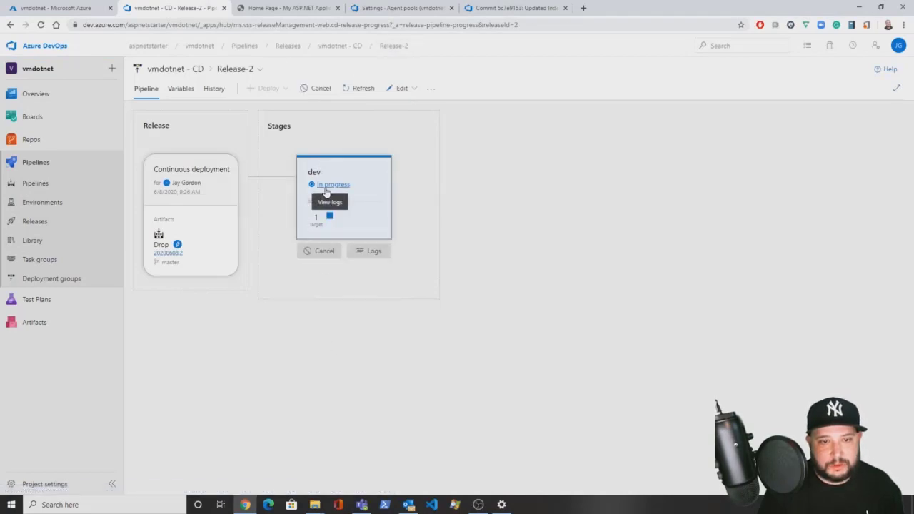
pyautogui.click(332, 185)
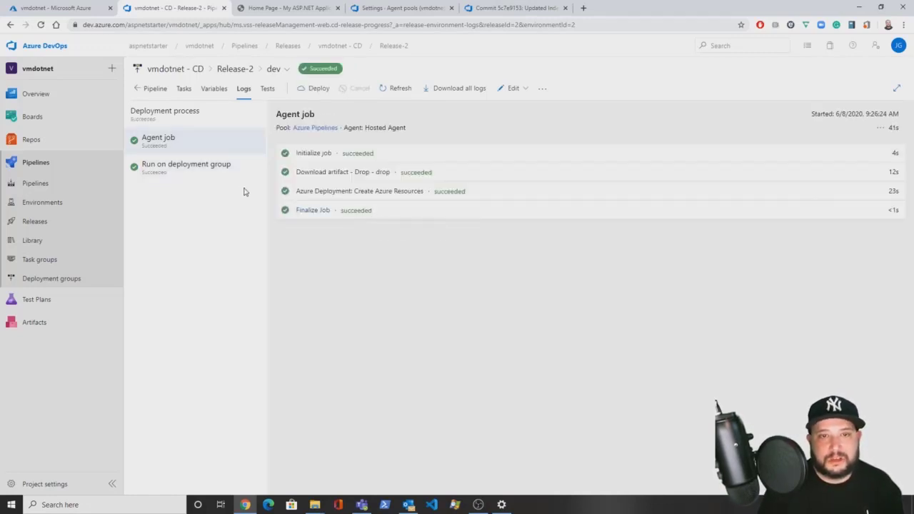
# - Reload the deployed ASP.NET application's home page and highlight the added praise text in its success banner
pyautogui.click(268, 10)
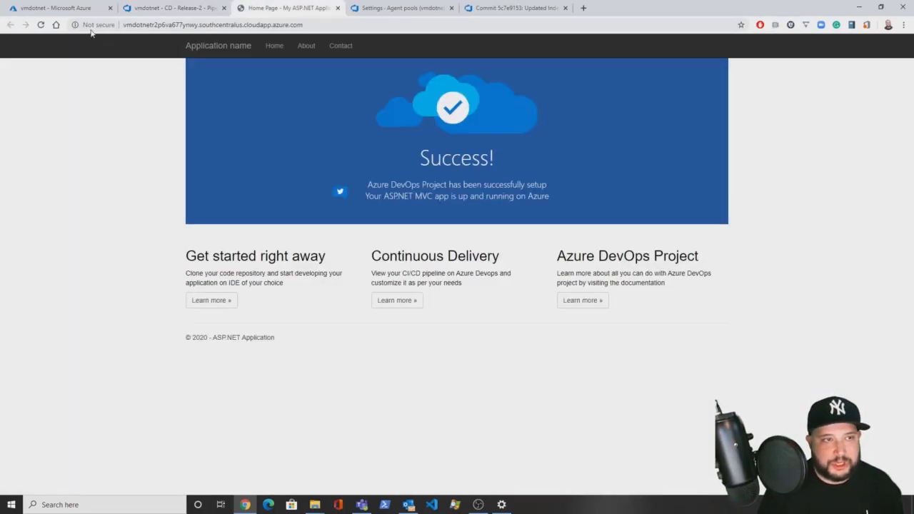
pyautogui.click(40, 25)
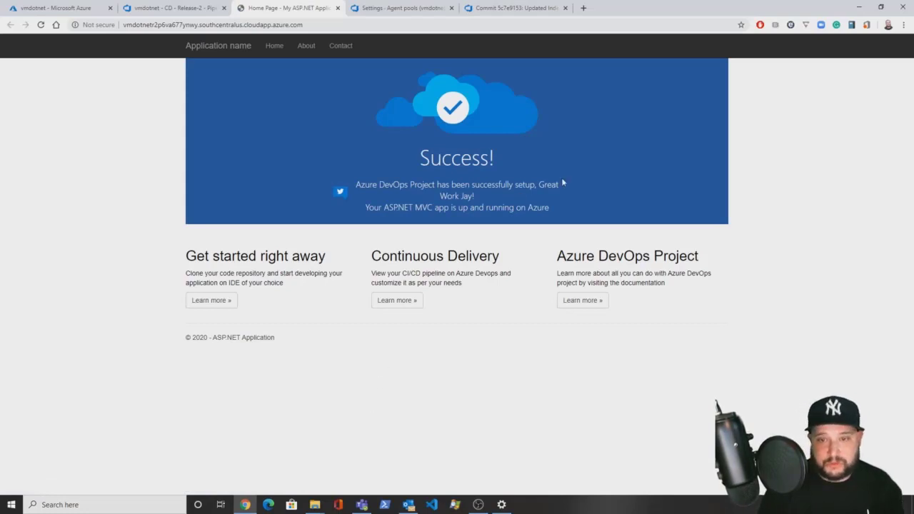
pyautogui.moveTo(538, 185); pyautogui.dragTo(547, 203)
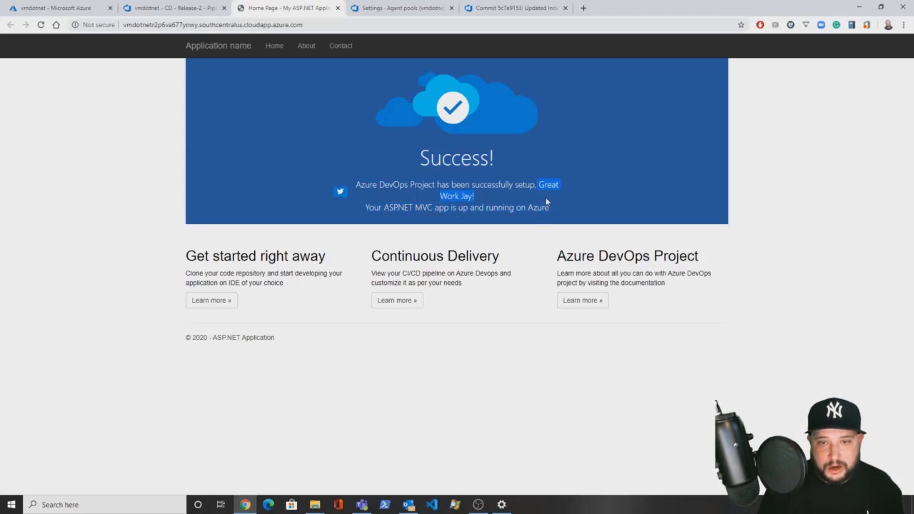